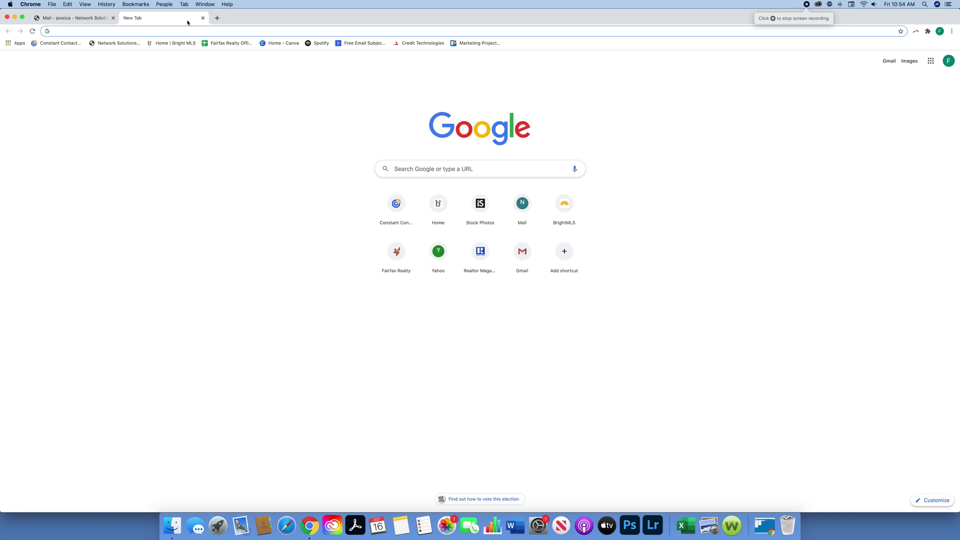
Step: Search for listreports in Chrome to load the ListReports website
{"action": "type", "text": "List"}
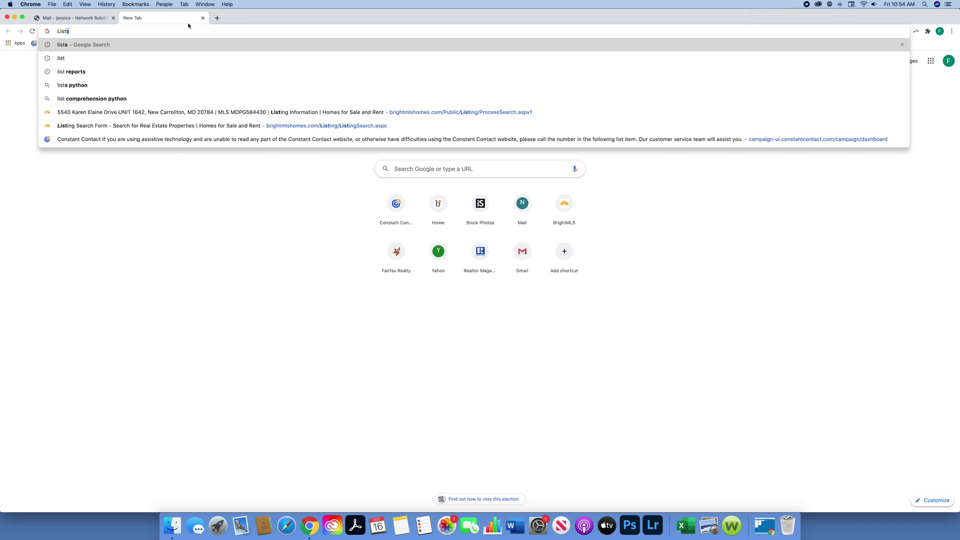
{"action": "type", "text": "reports"}
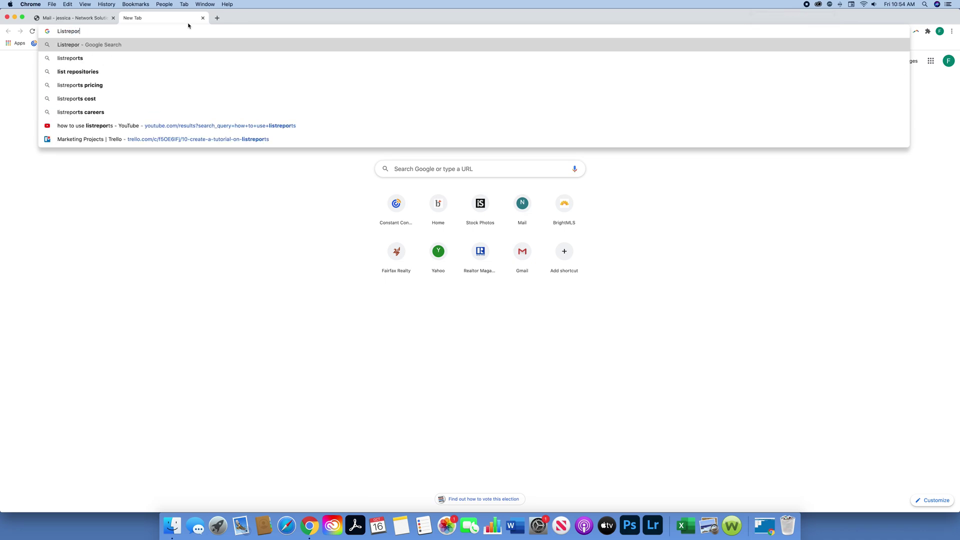
{"action": "key", "text": "Return"}
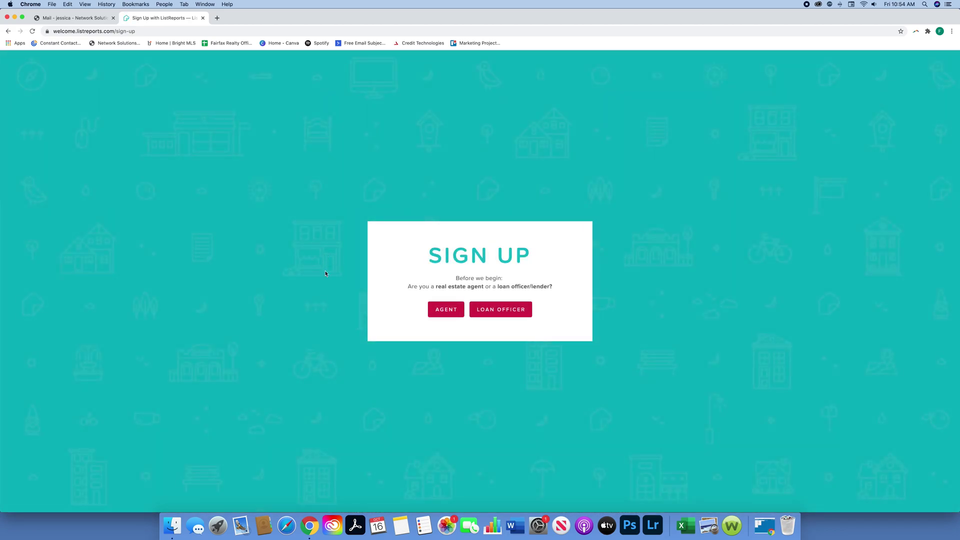
Step: Sign up as an agent, entering the agent's first and last name and company Fairfax Realty
{"action": "left_click", "coordinate": [446, 311]}
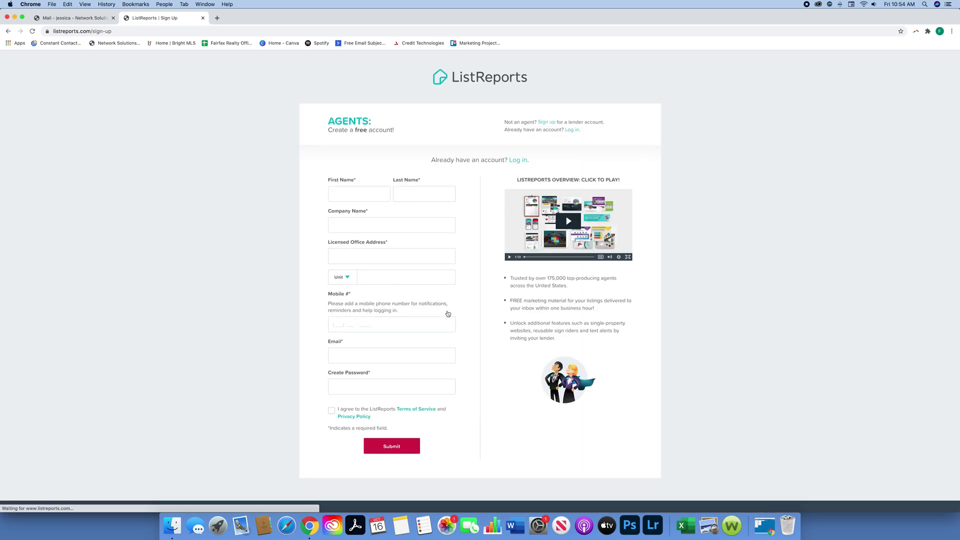
{"action": "left_click", "coordinate": [377, 197]}
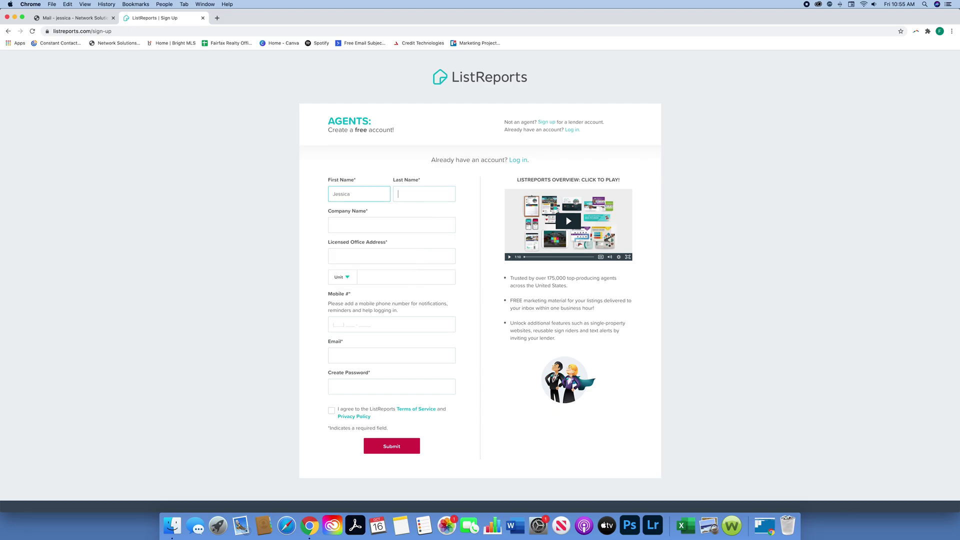
{"action": "key", "text": "Tab"}
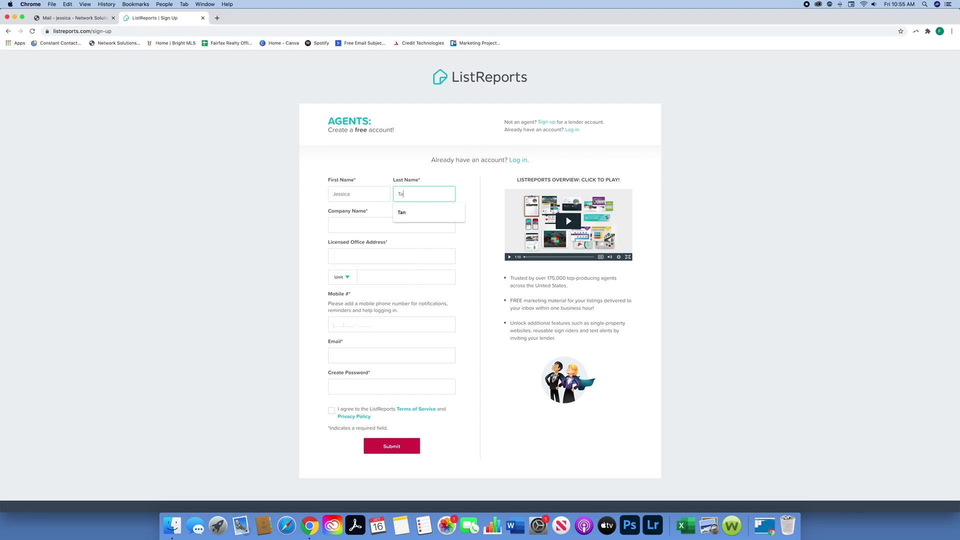
{"action": "left_click", "coordinate": [357, 220]}
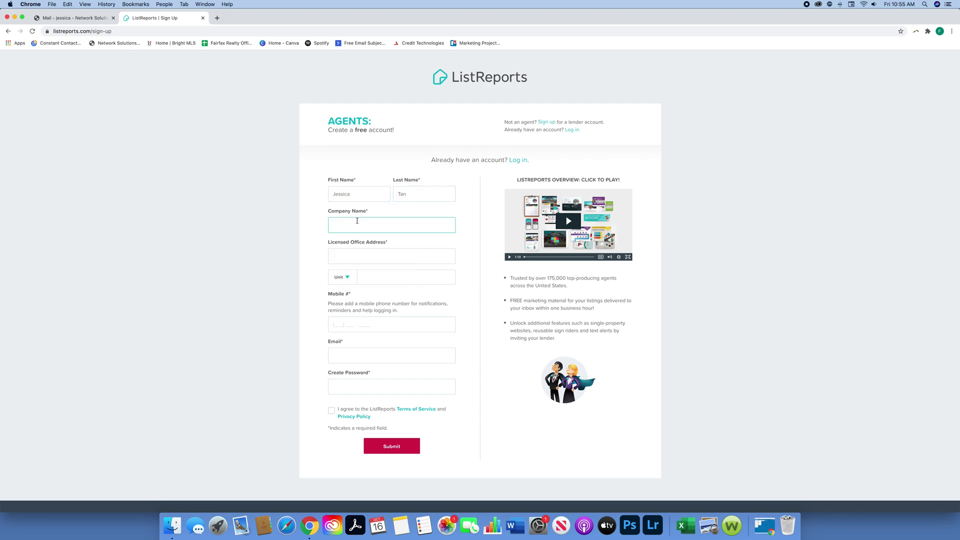
{"action": "type", "text": "Fairfax Realty"}
Step: Fill the licensed office address from the saved address suggestion, leaving the mobile number unchanged
{"action": "left_click", "coordinate": [393, 259]}
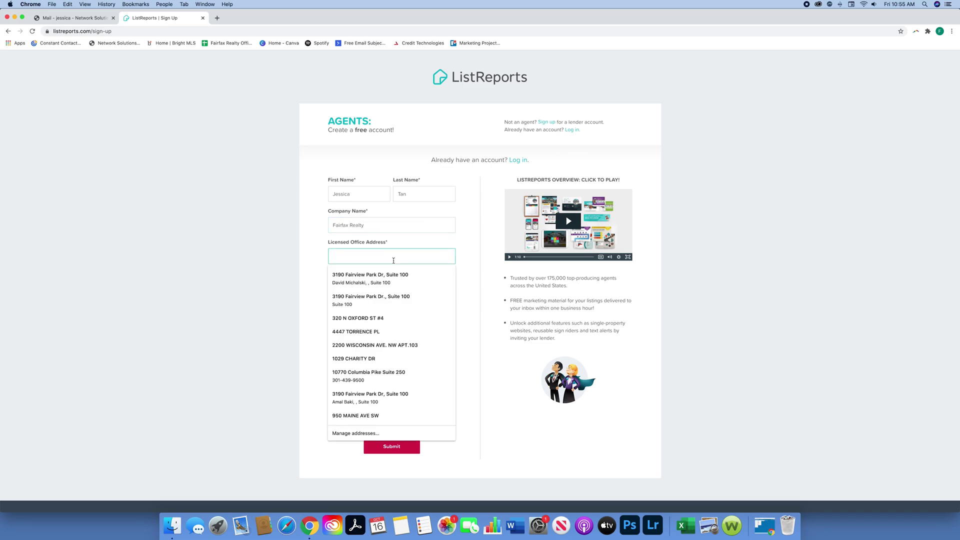
{"action": "type", "text": "3190"}
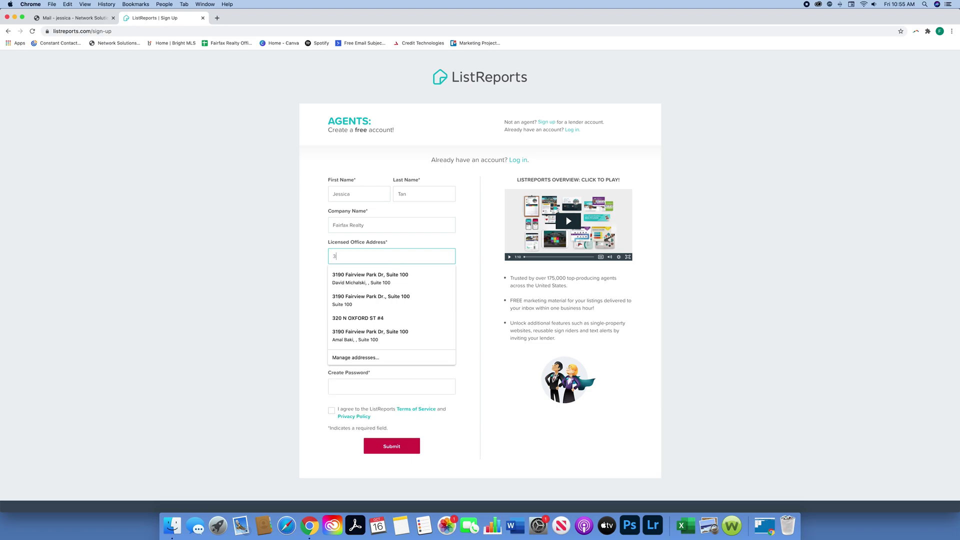
{"action": "left_click", "coordinate": [414, 275]}
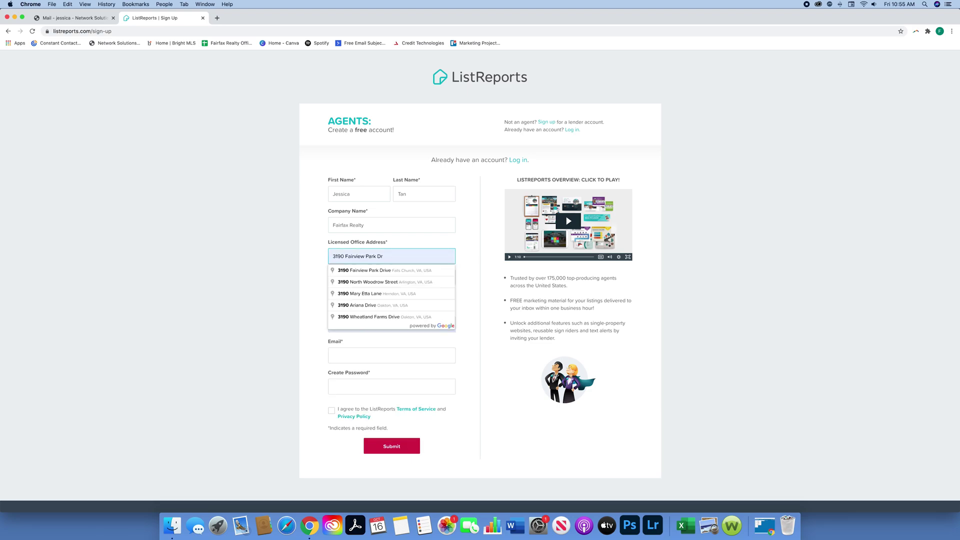
{"action": "left_click", "coordinate": [414, 273]}
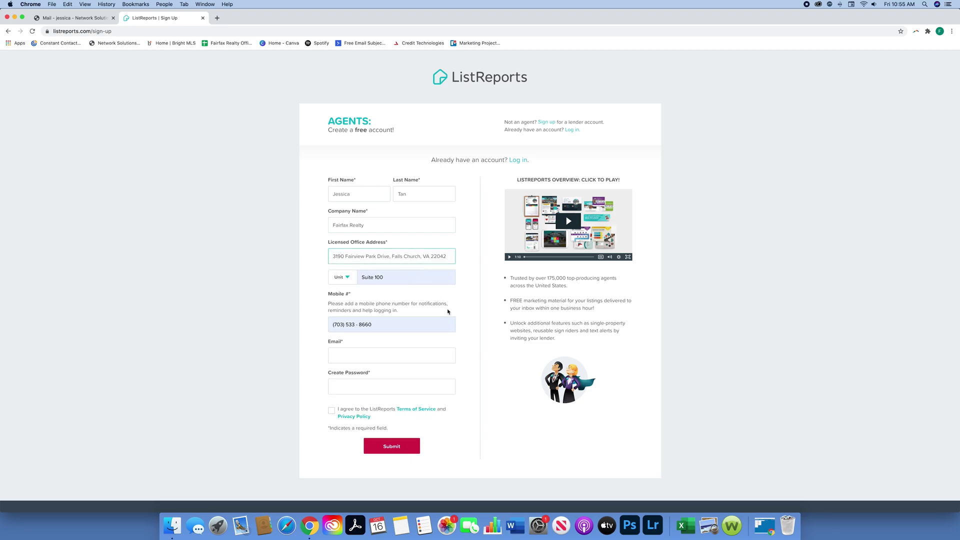
{"action": "scroll", "coordinate": [442, 310], "scroll_direction": "down", "scroll_amount": 1}
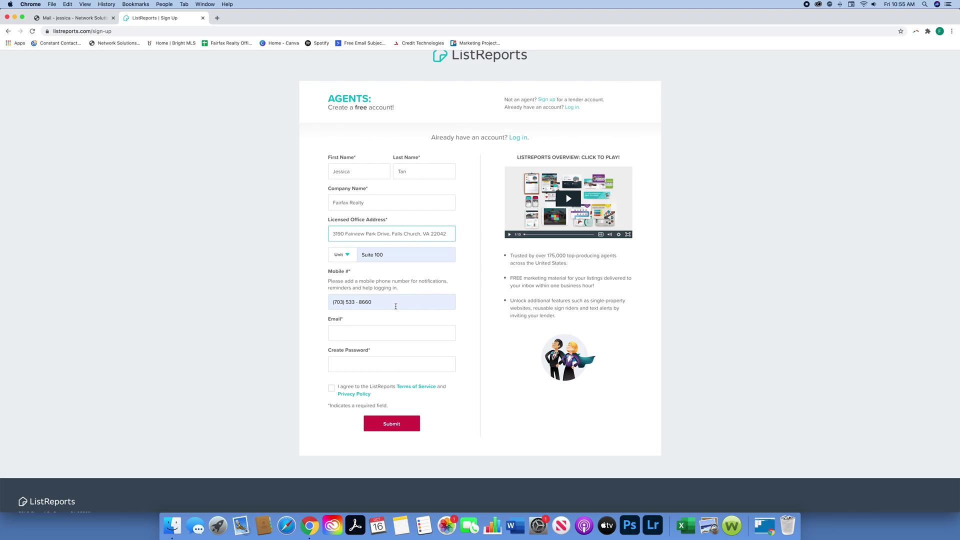
{"action": "left_click_drag", "start_coordinate": [390, 305], "coordinate": [367, 304]}
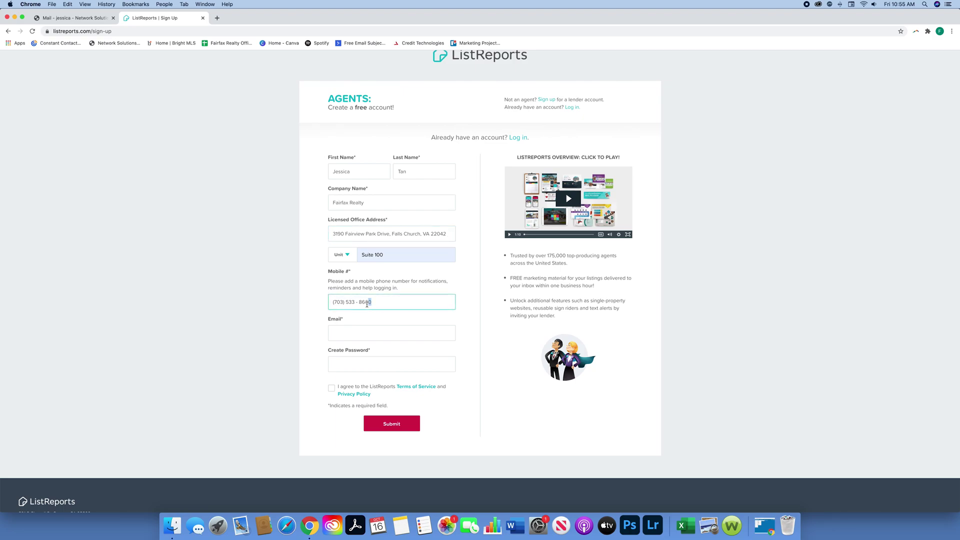
{"action": "left_click", "coordinate": [374, 304]}
Step: Enter the agent's email address via autofill and type the account password
{"action": "left_click", "coordinate": [370, 336]}
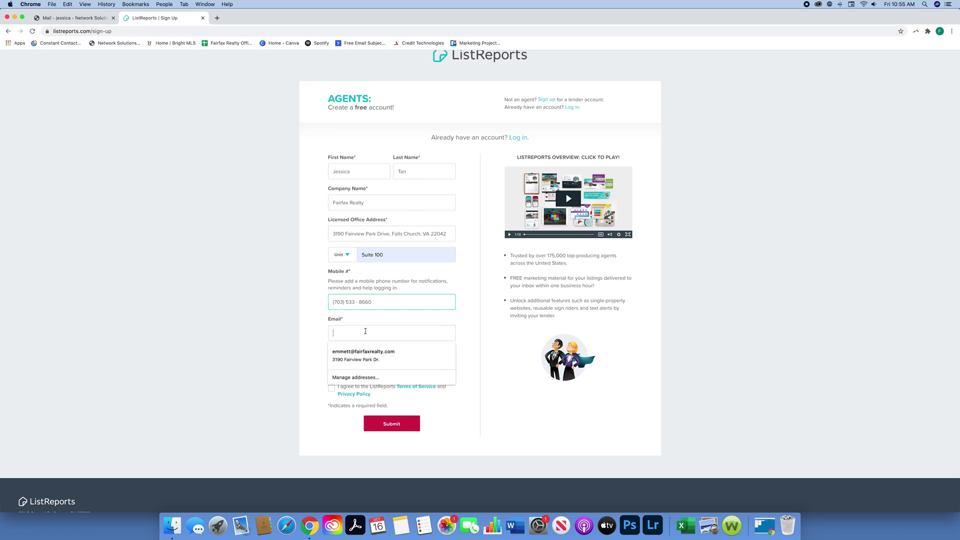
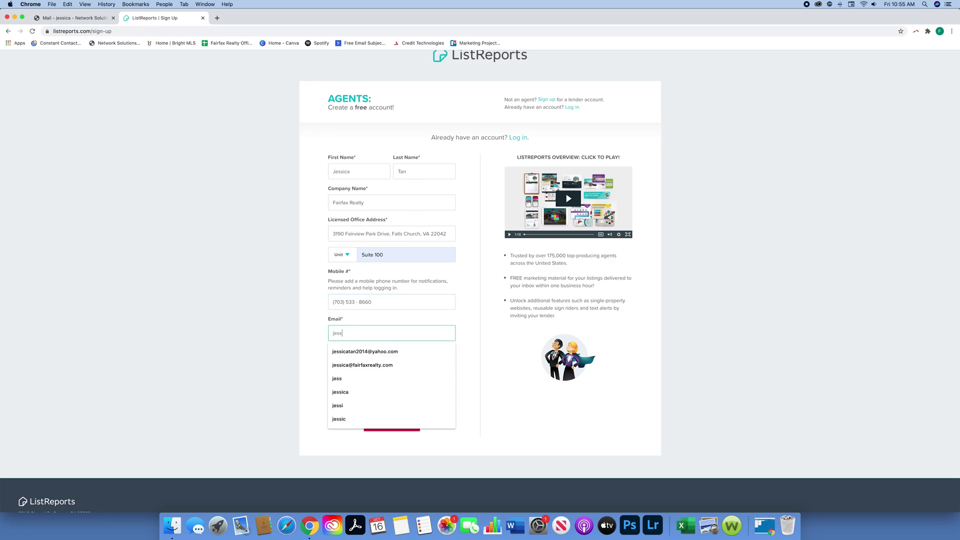
{"action": "key", "text": "Down"}
{"action": "key", "text": "Return"}
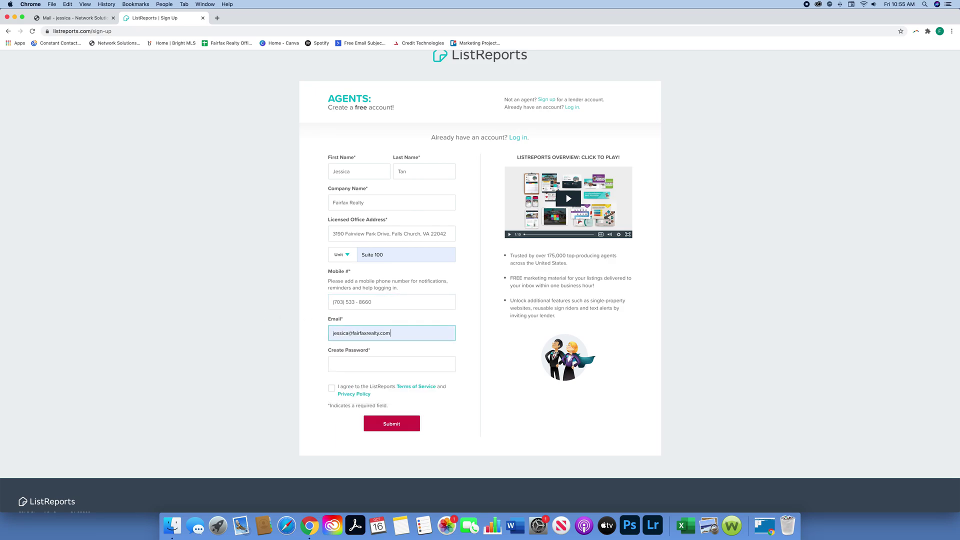
{"action": "left_click", "coordinate": [399, 366]}
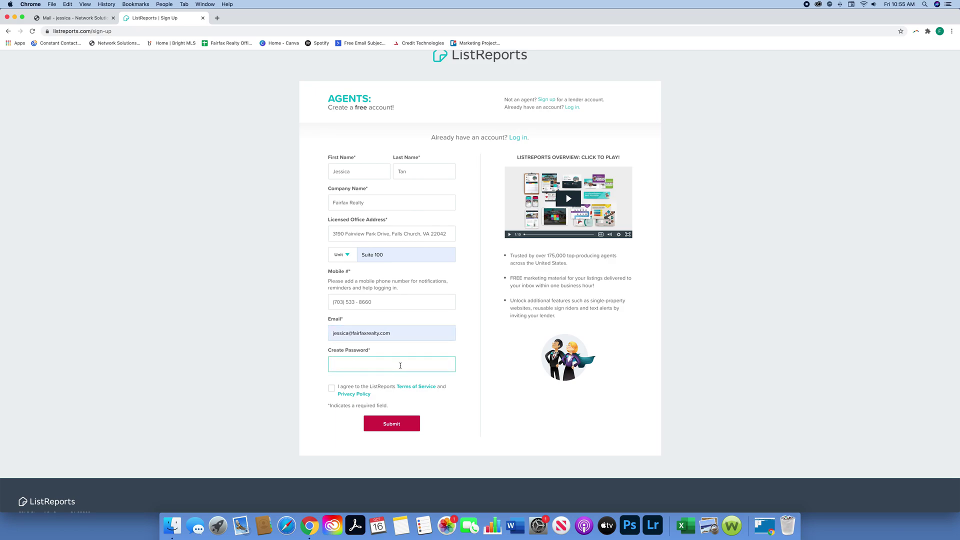
{"action": "type", "text": "••••••••••••"}
Step: Accept the terms, play the intro video, decline saving the password, and continue to lender selection
{"action": "left_click", "coordinate": [331, 388]}
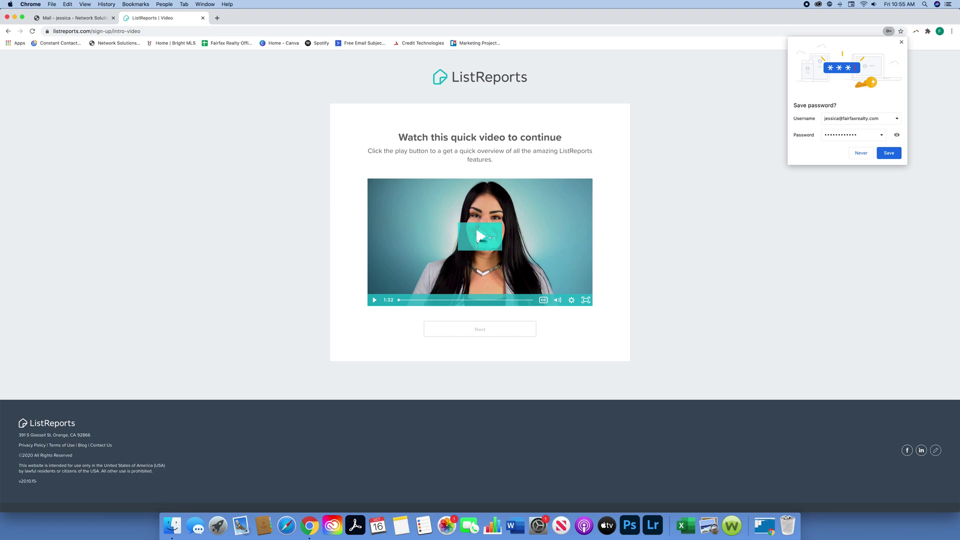
{"action": "left_click", "coordinate": [481, 238]}
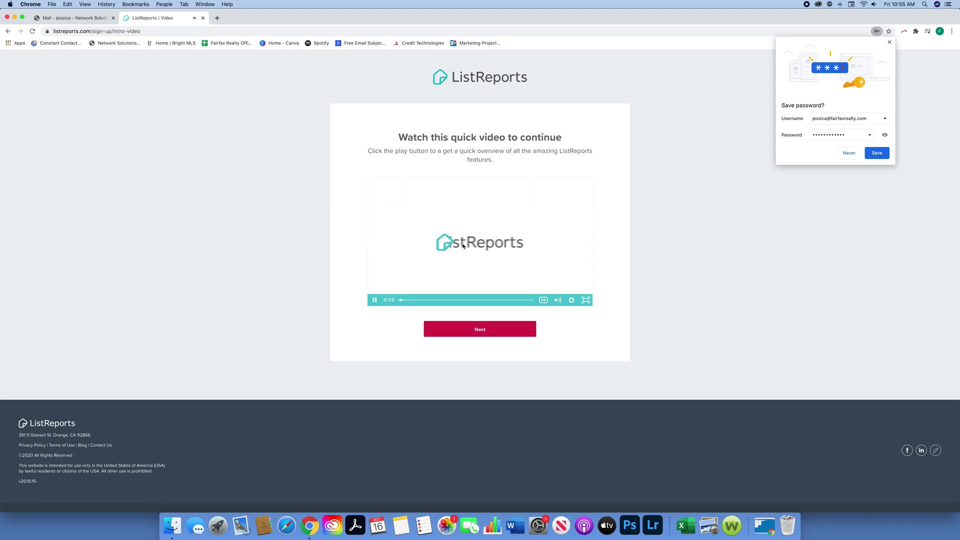
{"action": "left_click", "coordinate": [848, 154]}
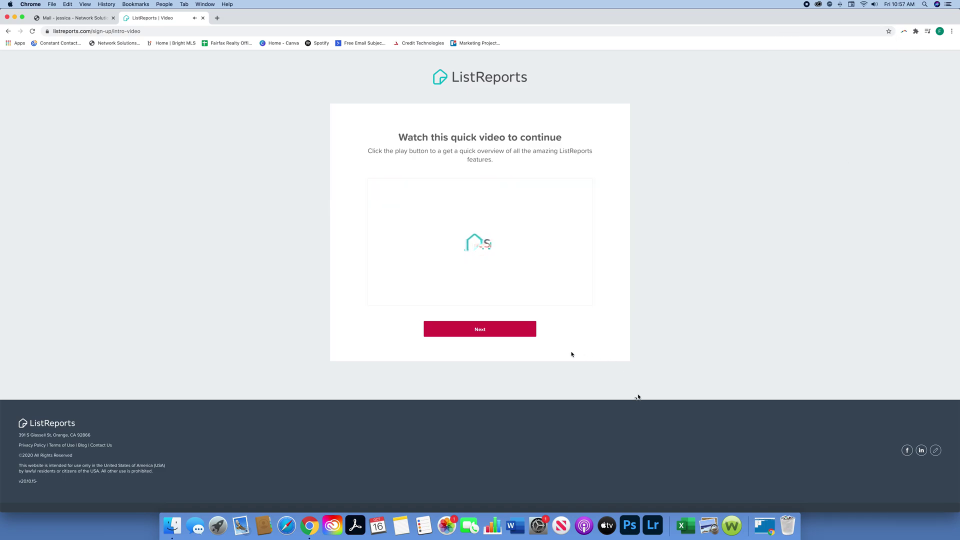
{"action": "left_click", "coordinate": [493, 333]}
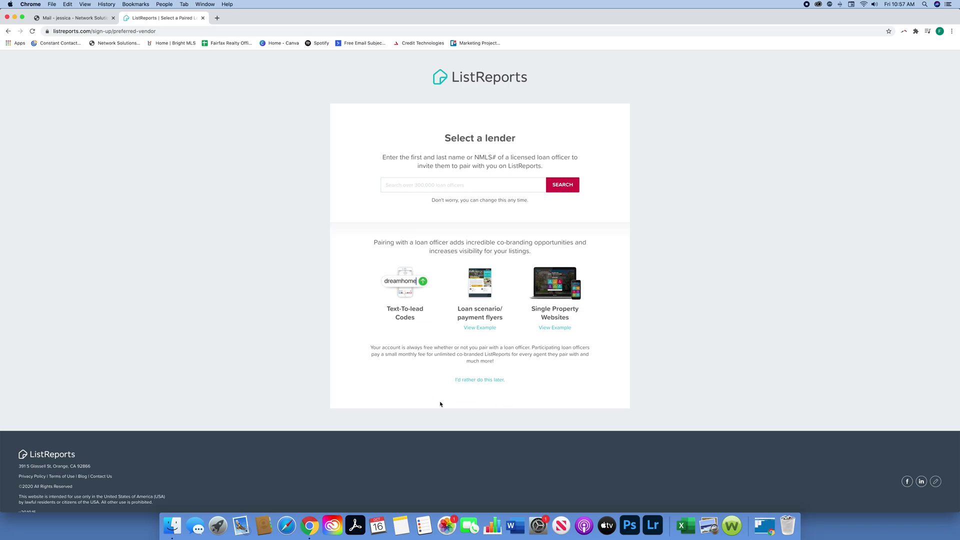
Step: Skip lender pairing for later and close the Tomorrow Together event popup
{"action": "left_click", "coordinate": [492, 381]}
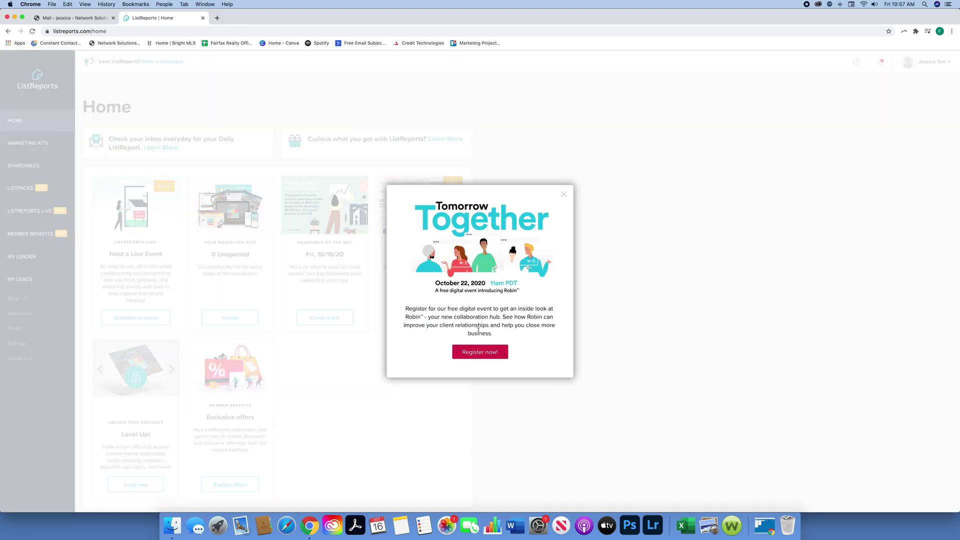
{"action": "left_click", "coordinate": [563, 193]}
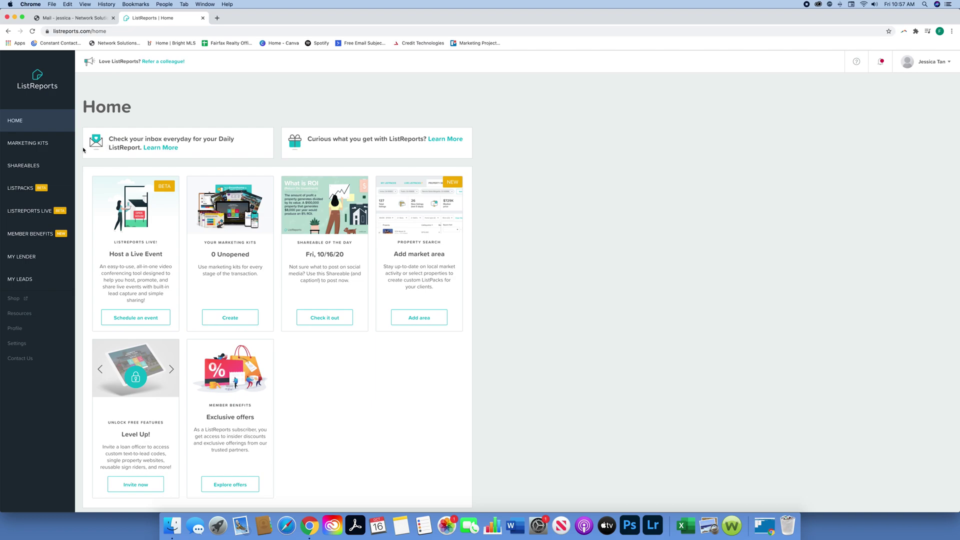
{"action": "scroll", "coordinate": [118, 156], "scroll_direction": "down", "scroll_amount": 4}
{"action": "scroll", "coordinate": [119, 156], "scroll_direction": "up", "scroll_amount": 3}
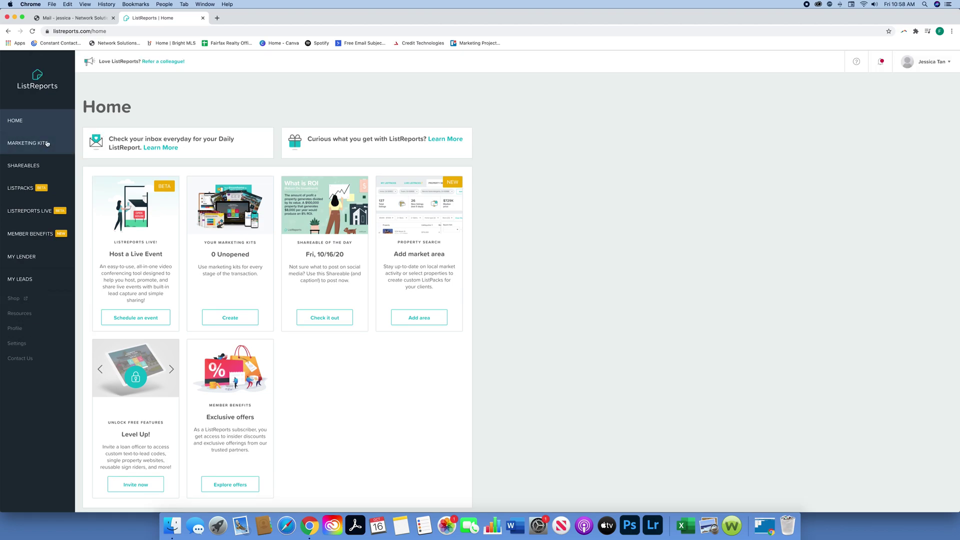
Step: Start a new marketing kit from Marketing Kits, continuing without updating the profile
{"action": "left_click", "coordinate": [47, 143]}
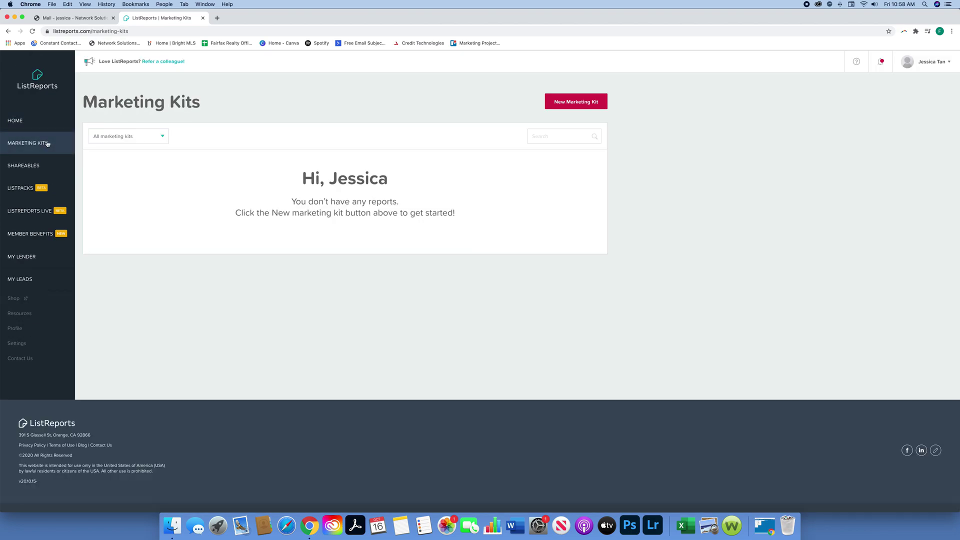
{"action": "left_click", "coordinate": [595, 104]}
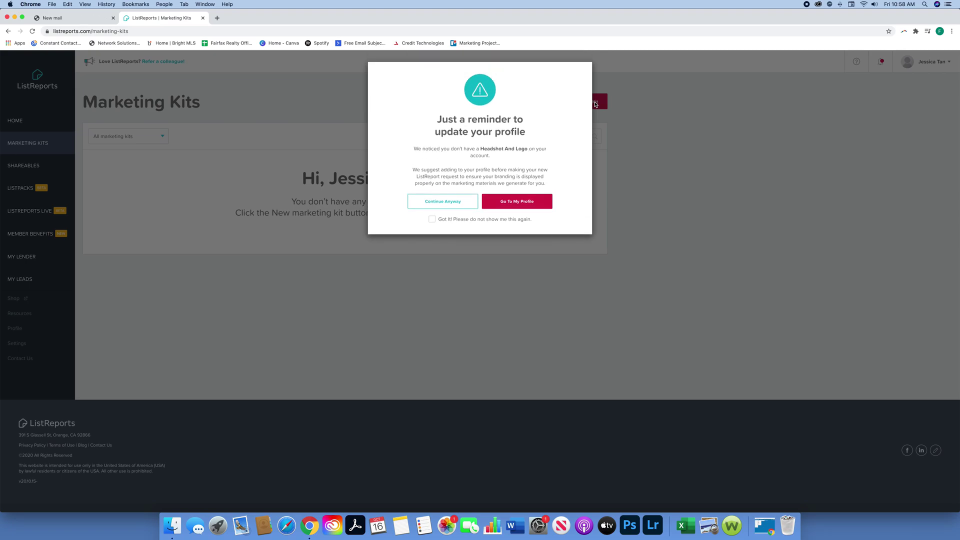
{"action": "left_click", "coordinate": [461, 198]}
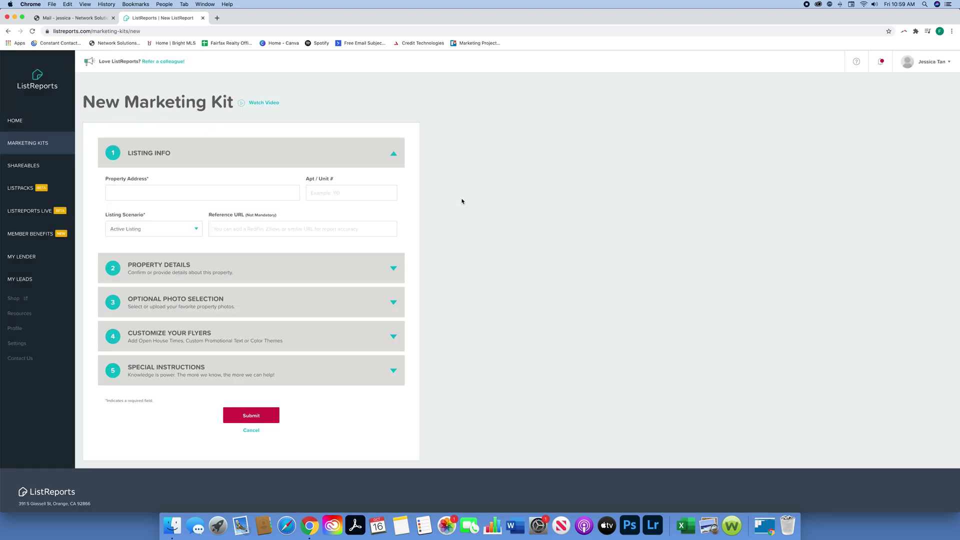
Step: Paste the listing's street address into Property Address, accept the full suggestion, and check Property Details
{"action": "left_click", "coordinate": [244, 191]}
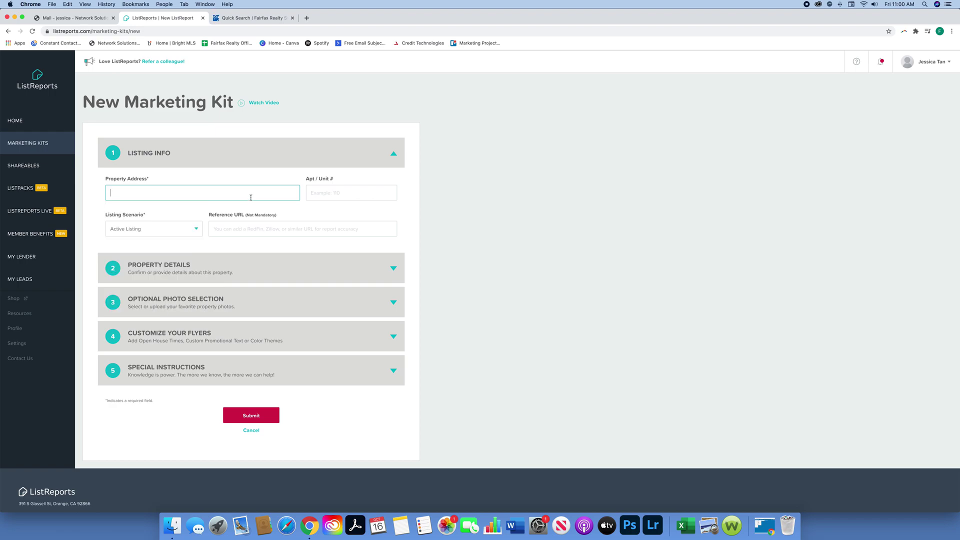
{"action": "right_click", "coordinate": [243, 194]}
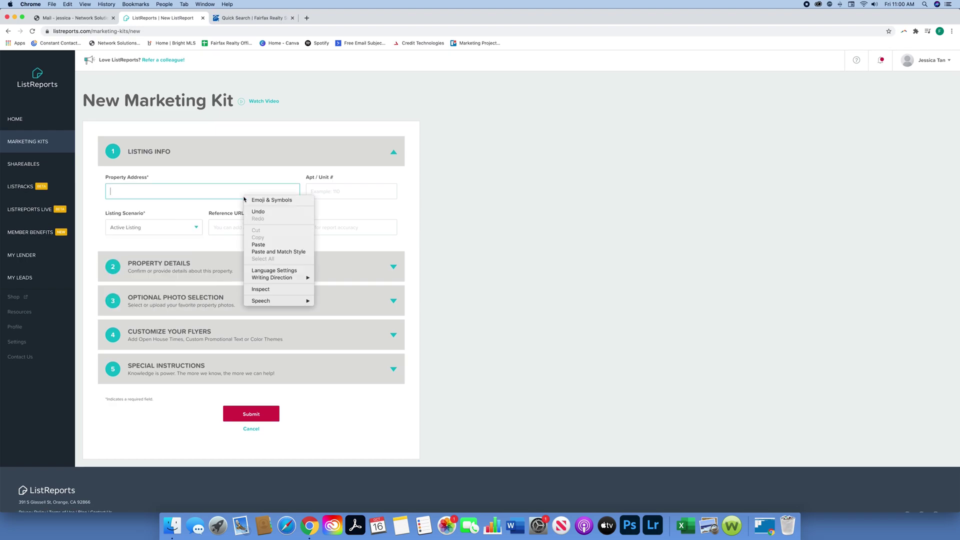
{"action": "left_click", "coordinate": [271, 245]}
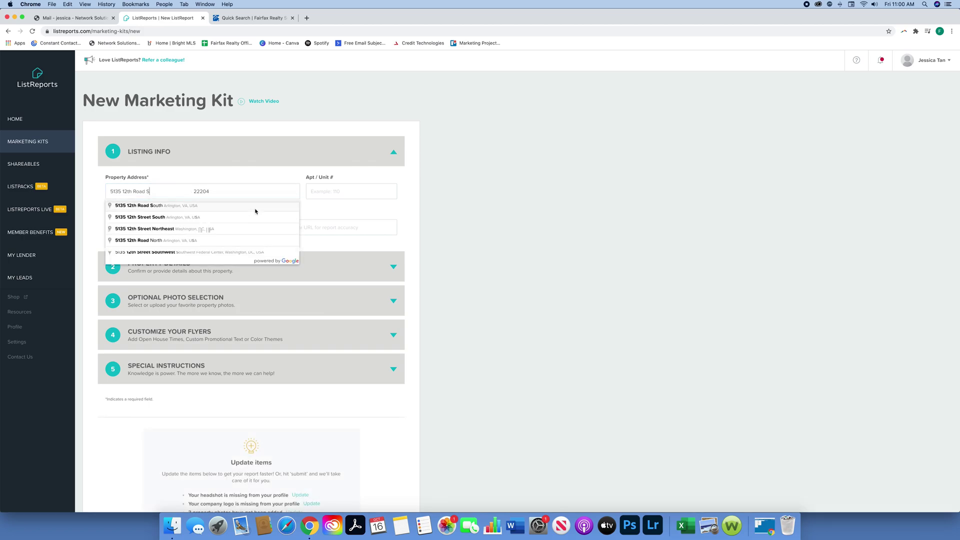
{"action": "left_click", "coordinate": [250, 206]}
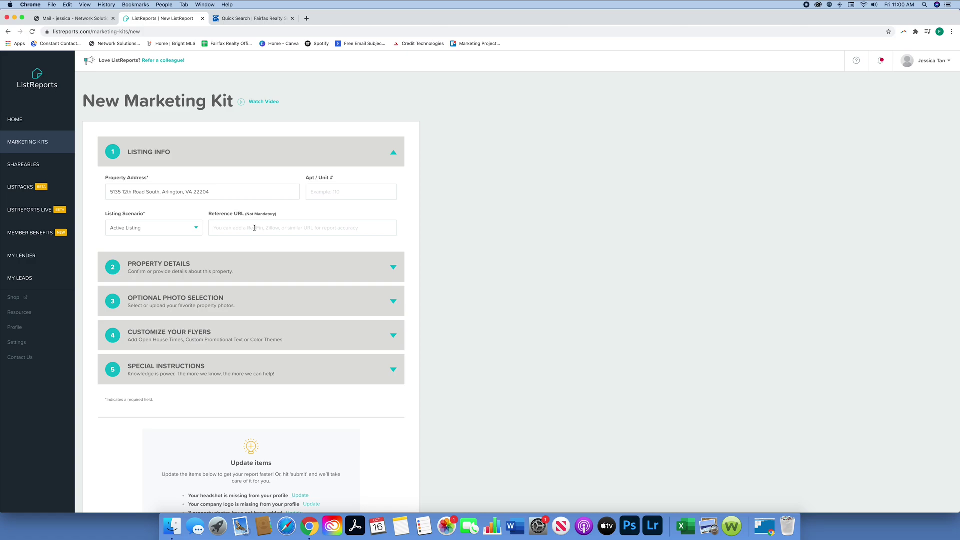
{"action": "left_click", "coordinate": [393, 270]}
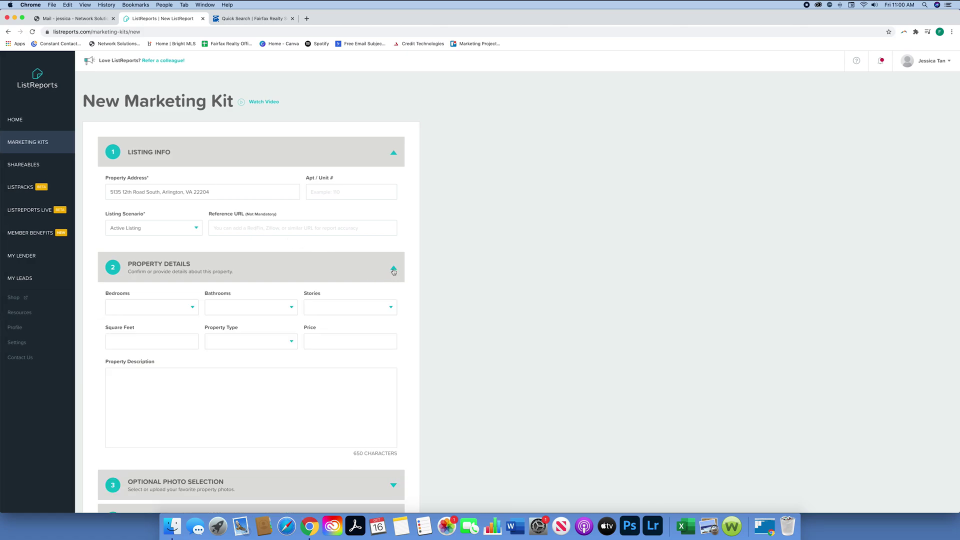
{"action": "left_click", "coordinate": [393, 270]}
{"action": "scroll", "coordinate": [393, 275], "scroll_direction": "down", "scroll_amount": 5}
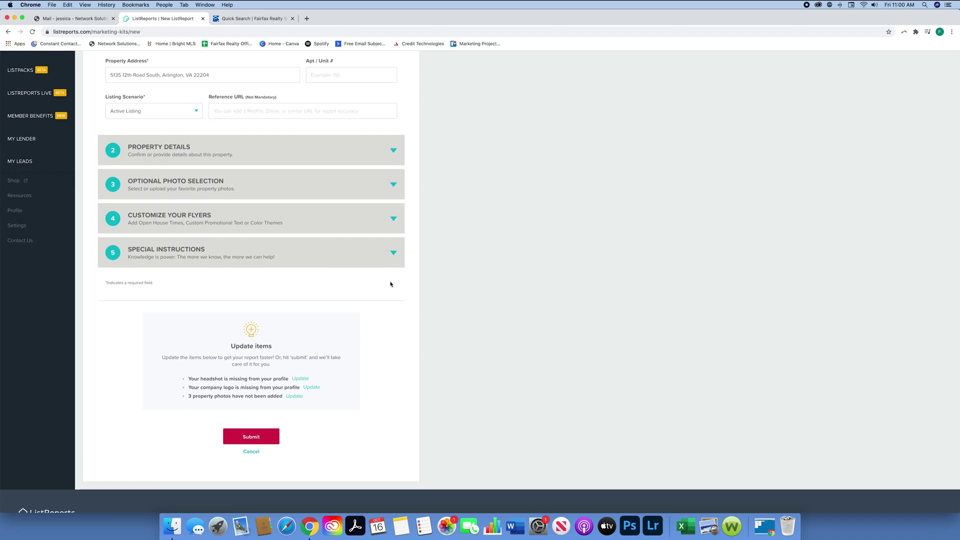
Step: Submit the kit request and dismiss the Congratulations dialog to see it listed as Processing
{"action": "left_click", "coordinate": [260, 438]}
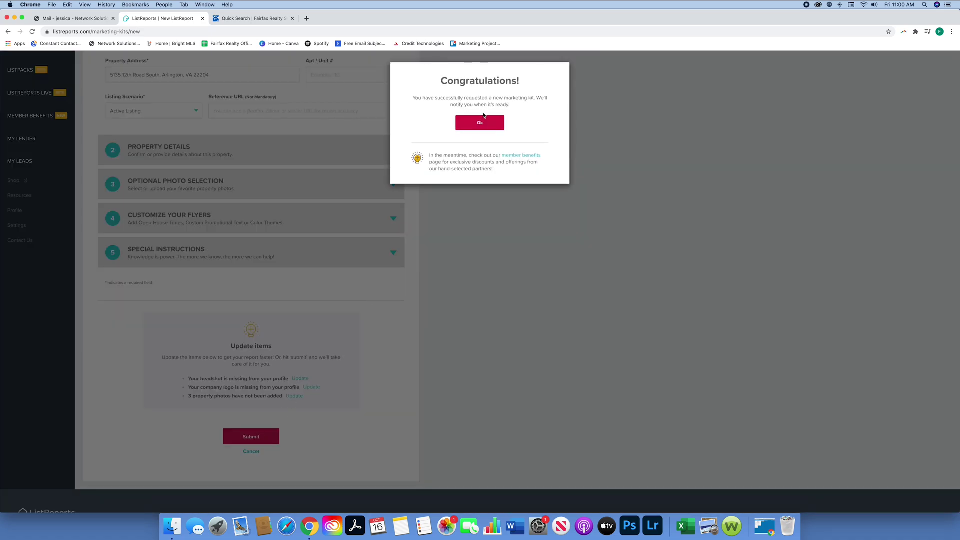
{"action": "left_click", "coordinate": [480, 123]}
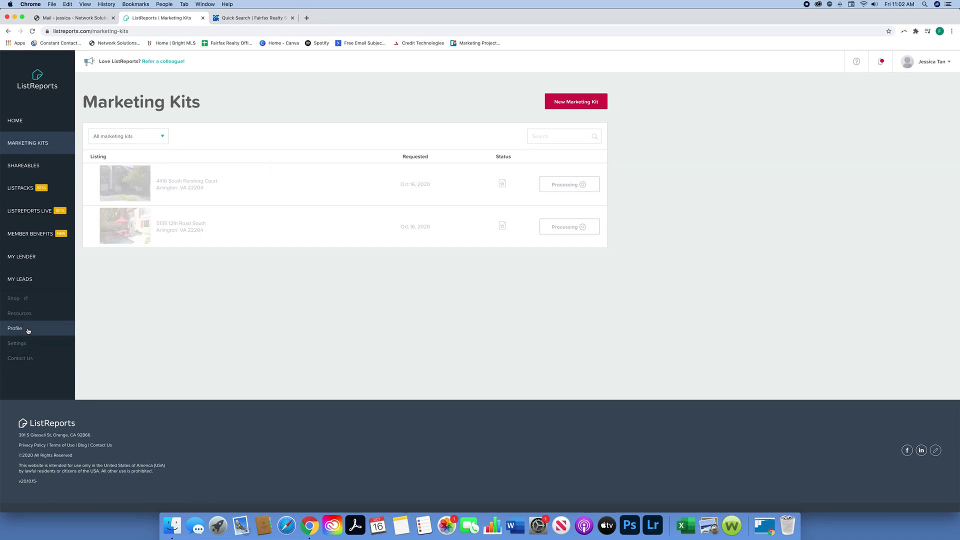
Step: Upload the agent's headshot from Desktop > Marketing Files > Marketing Headshots as the profile picture
{"action": "left_click", "coordinate": [29, 330]}
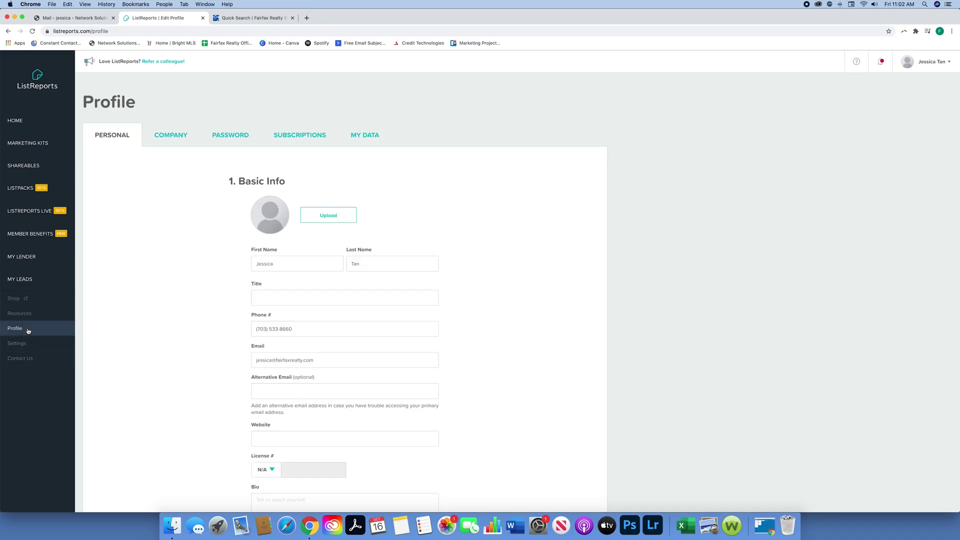
{"action": "left_click", "coordinate": [319, 217]}
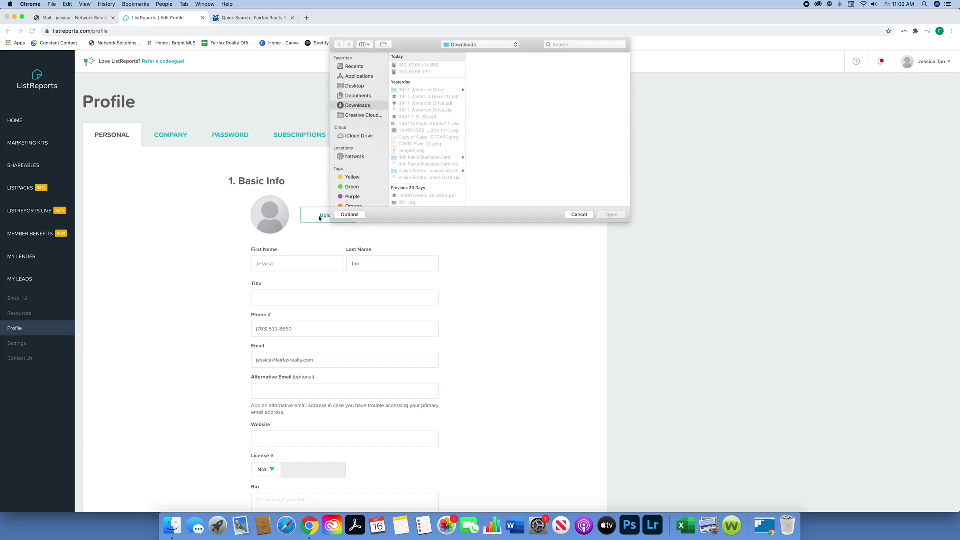
{"action": "left_click", "coordinate": [363, 87]}
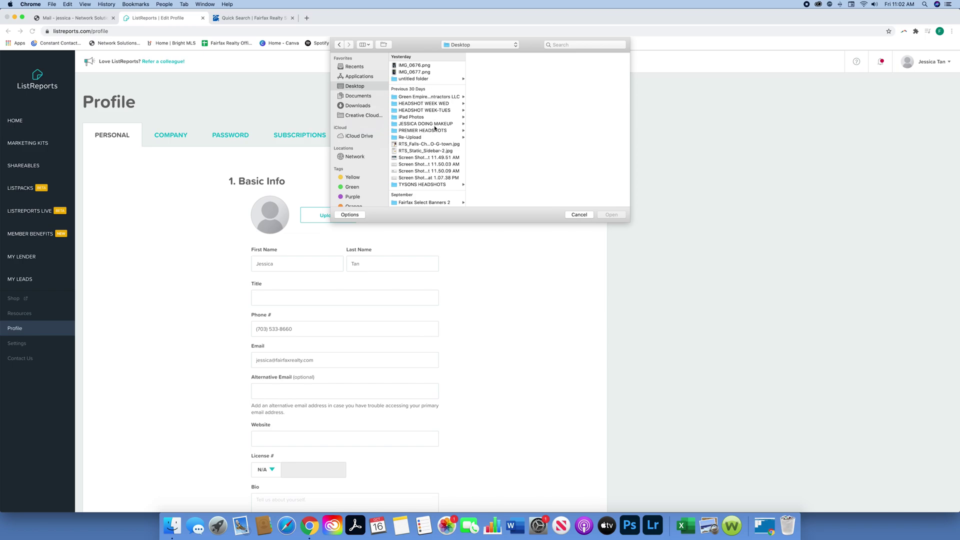
{"action": "scroll", "coordinate": [432, 120], "scroll_direction": "down", "scroll_amount": 5}
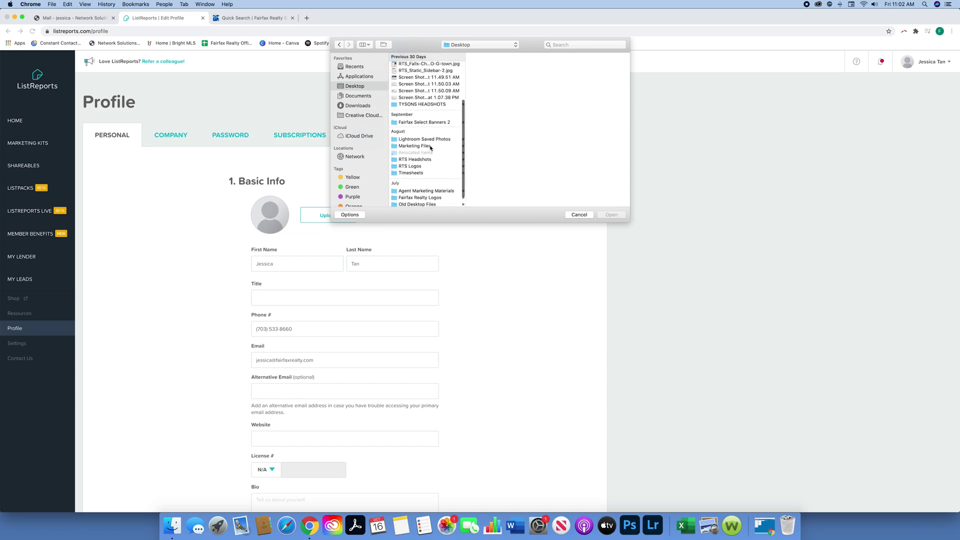
{"action": "left_click", "coordinate": [430, 145]}
{"action": "scroll", "coordinate": [432, 149], "scroll_direction": "down", "scroll_amount": 1}
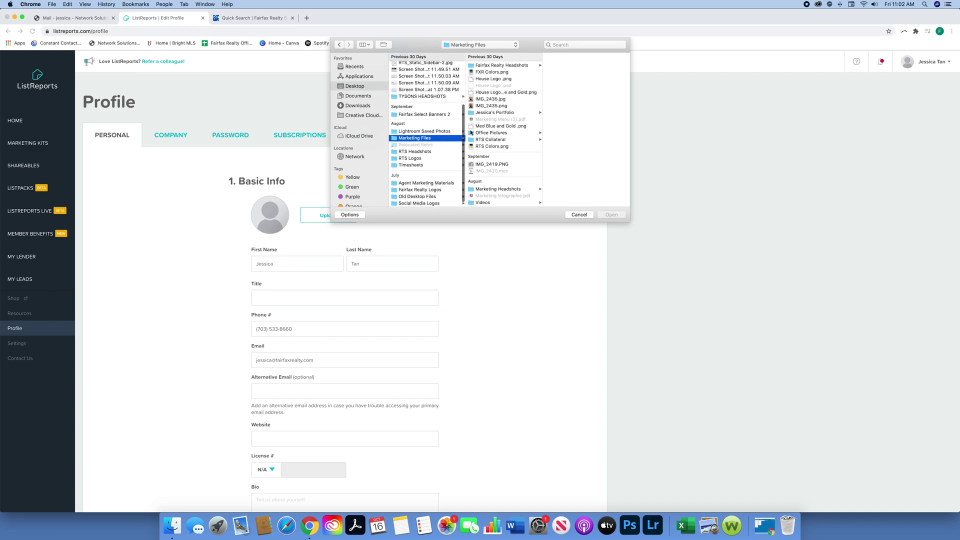
{"action": "left_click", "coordinate": [503, 66]}
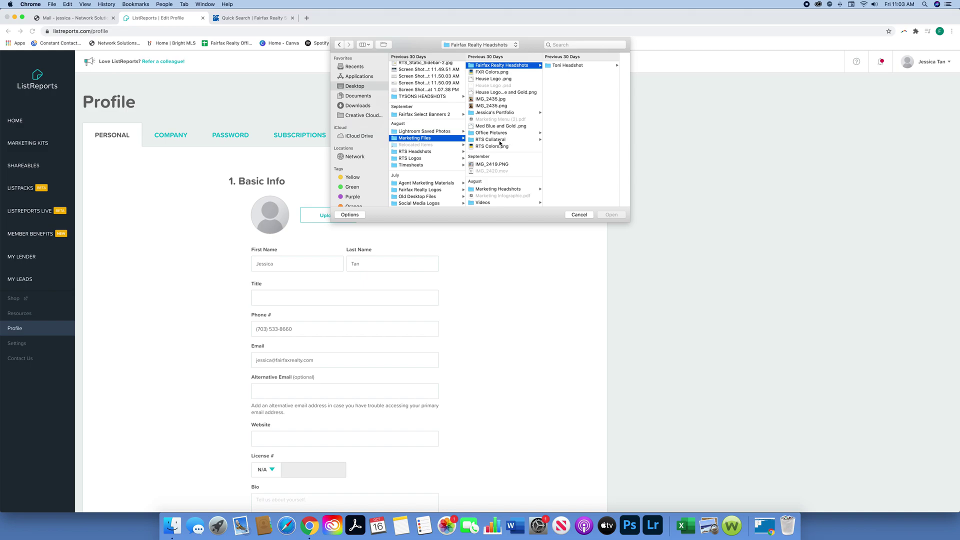
{"action": "left_click", "coordinate": [497, 189]}
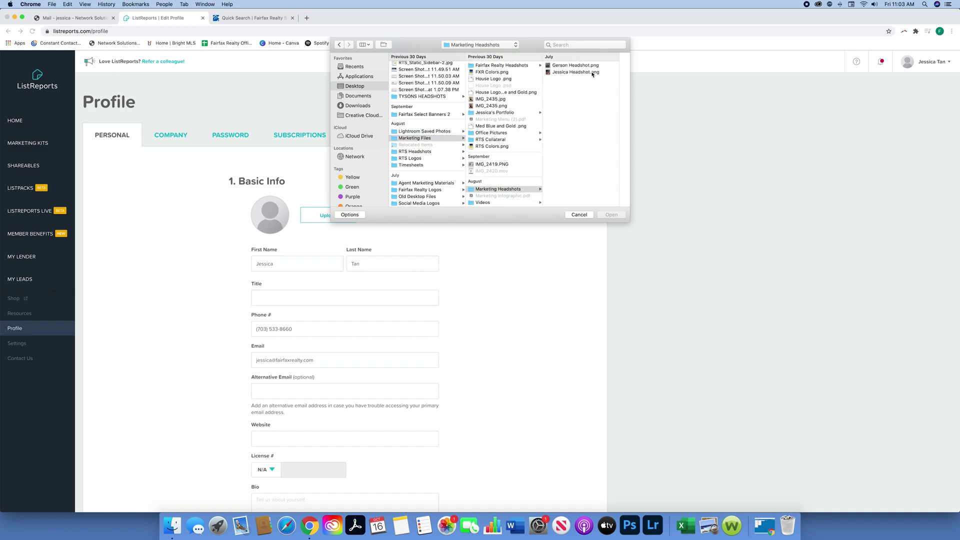
{"action": "left_click", "coordinate": [592, 72]}
{"action": "left_click", "coordinate": [611, 215]}
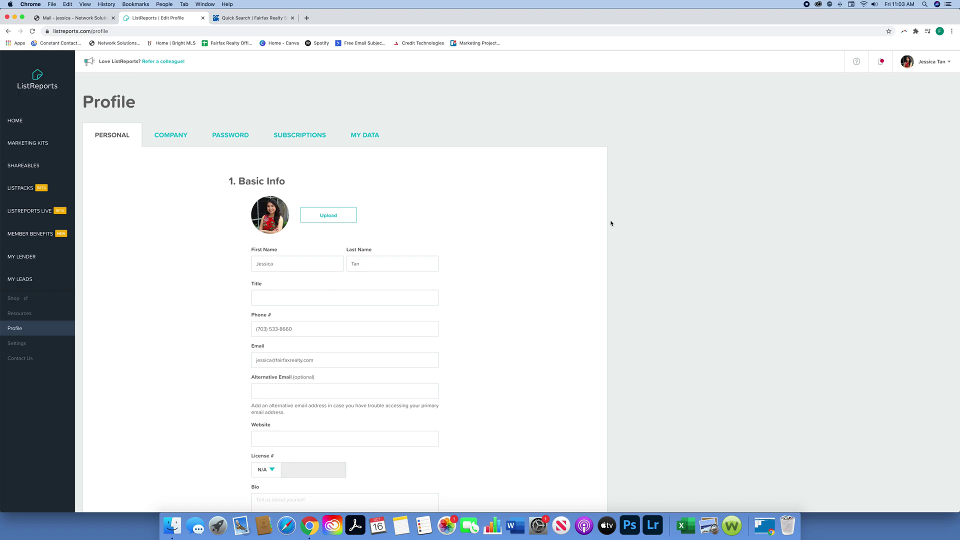
Step: Review the updated profile page, then switch to the Company profile details
{"action": "scroll", "coordinate": [483, 300], "scroll_direction": "down", "scroll_amount": 3}
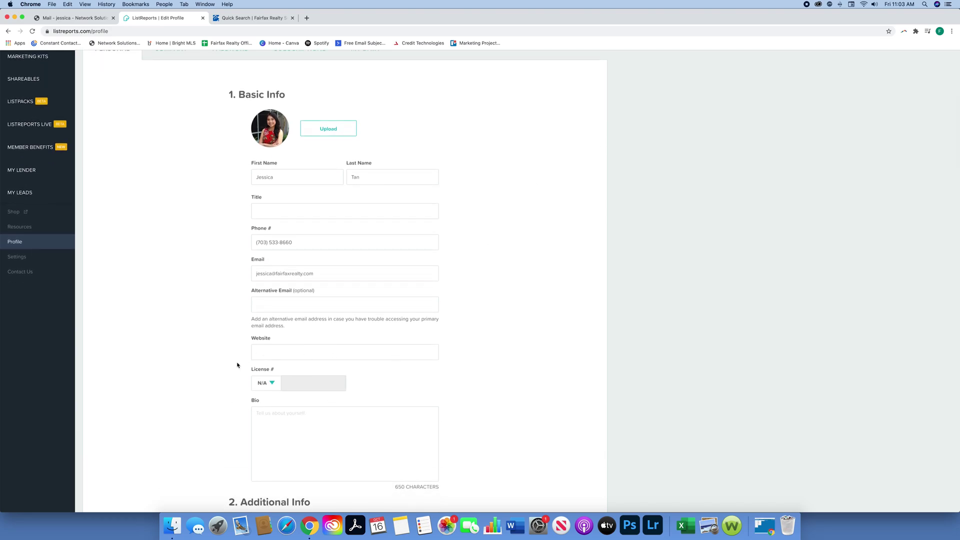
{"action": "scroll", "coordinate": [402, 393], "scroll_direction": "down", "scroll_amount": 5}
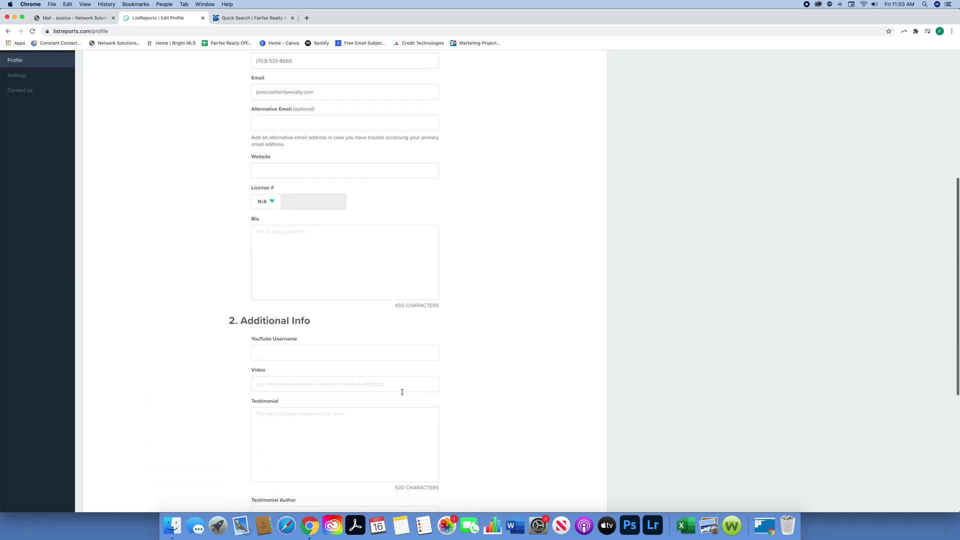
{"action": "scroll", "coordinate": [402, 391], "scroll_direction": "down", "scroll_amount": 5}
{"action": "scroll", "coordinate": [402, 393], "scroll_direction": "up", "scroll_amount": 7}
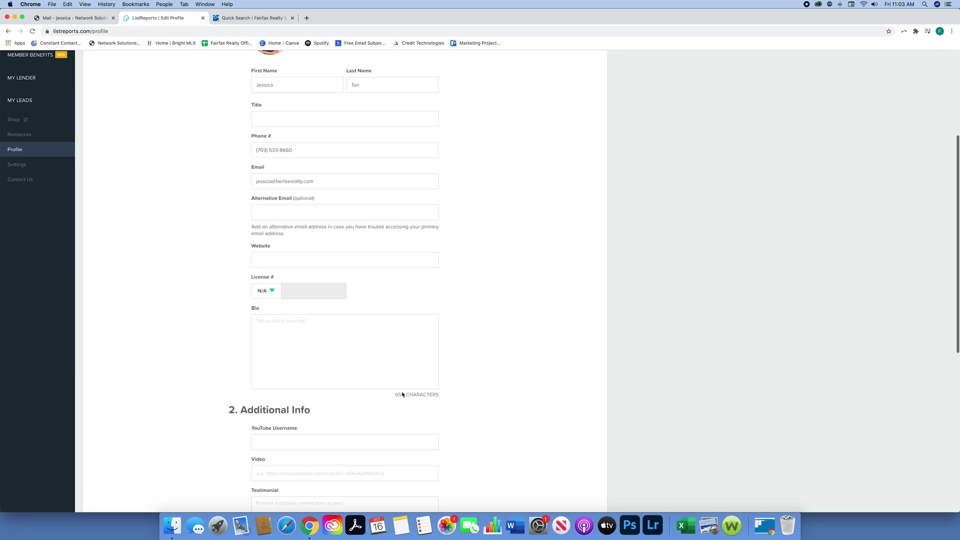
{"action": "scroll", "coordinate": [402, 394], "scroll_direction": "up", "scroll_amount": 4}
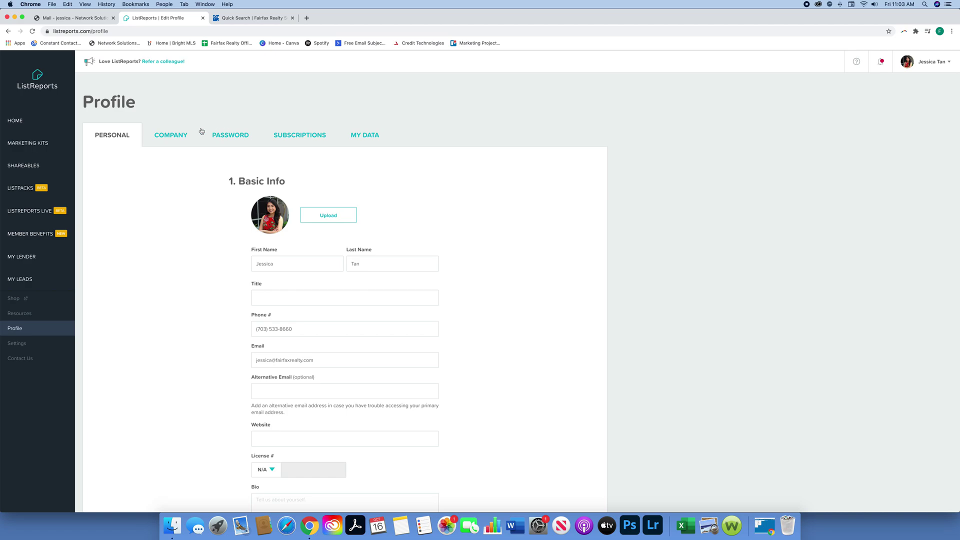
{"action": "left_click", "coordinate": [179, 138]}
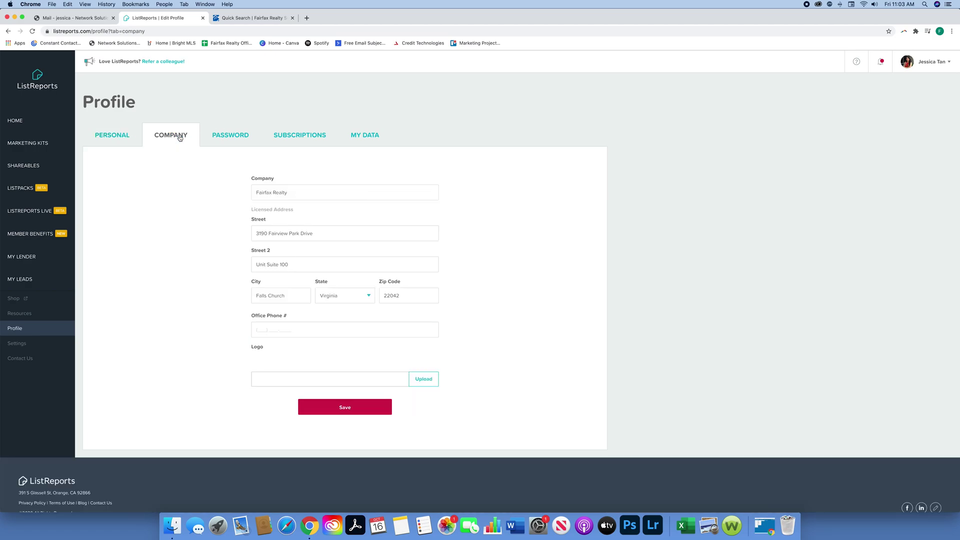
Step: Upload Select Dk Blue.png from Marketing Files > Fairfax Realty Logos as the company logo
{"action": "left_click", "coordinate": [422, 380]}
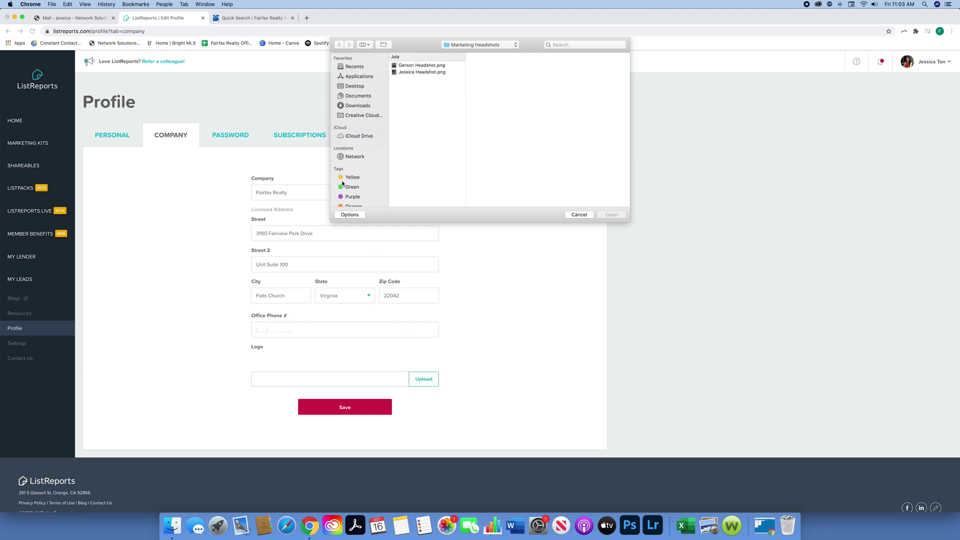
{"action": "left_click", "coordinate": [357, 86]}
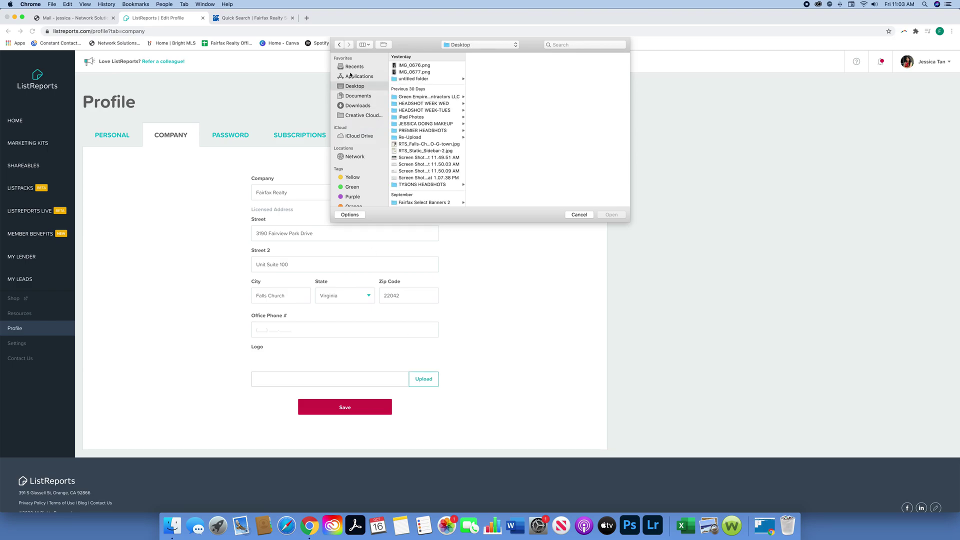
{"action": "scroll", "coordinate": [456, 159], "scroll_direction": "down", "scroll_amount": 5}
{"action": "left_click", "coordinate": [456, 160]}
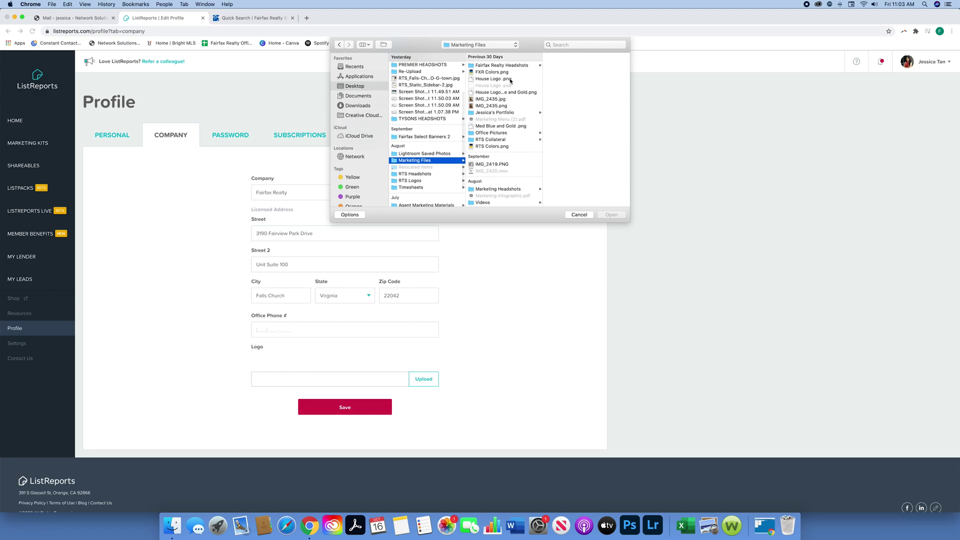
{"action": "scroll", "coordinate": [517, 108], "scroll_direction": "down", "scroll_amount": 1}
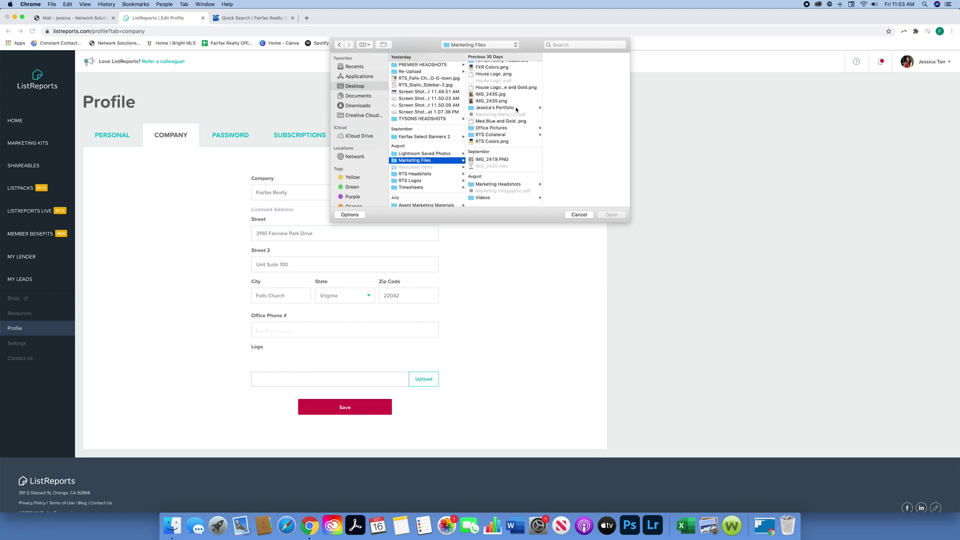
{"action": "scroll", "coordinate": [425, 160], "scroll_direction": "down", "scroll_amount": 2}
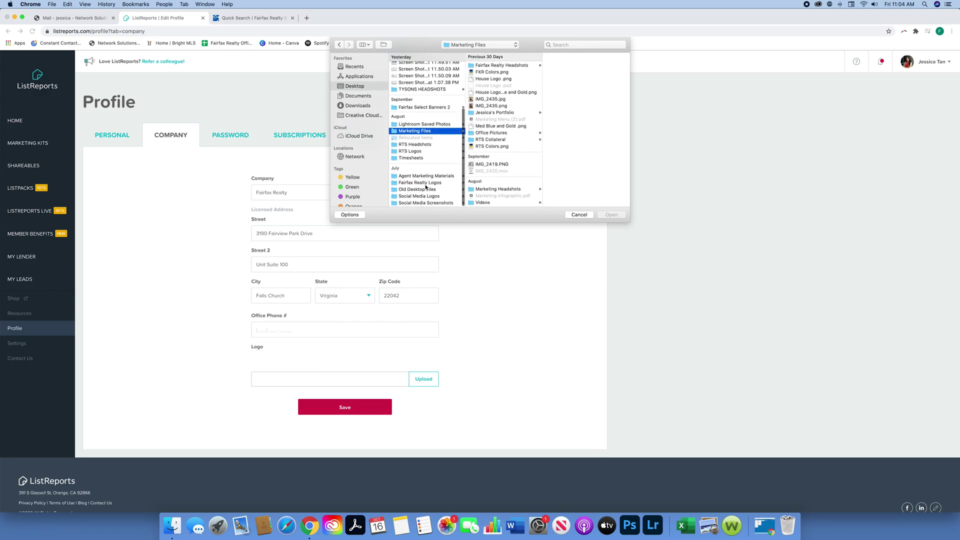
{"action": "left_click", "coordinate": [425, 183]}
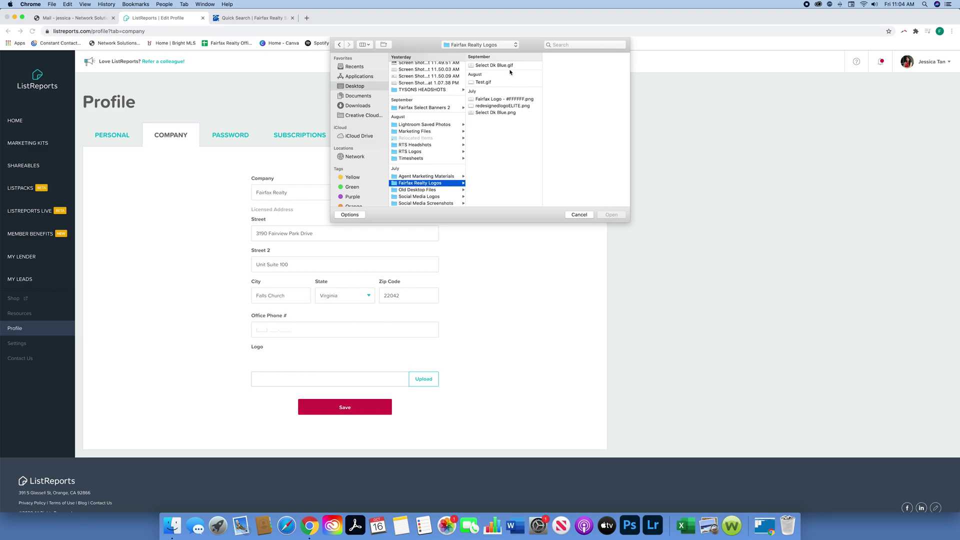
{"action": "left_click", "coordinate": [510, 113]}
{"action": "left_click", "coordinate": [612, 215]}
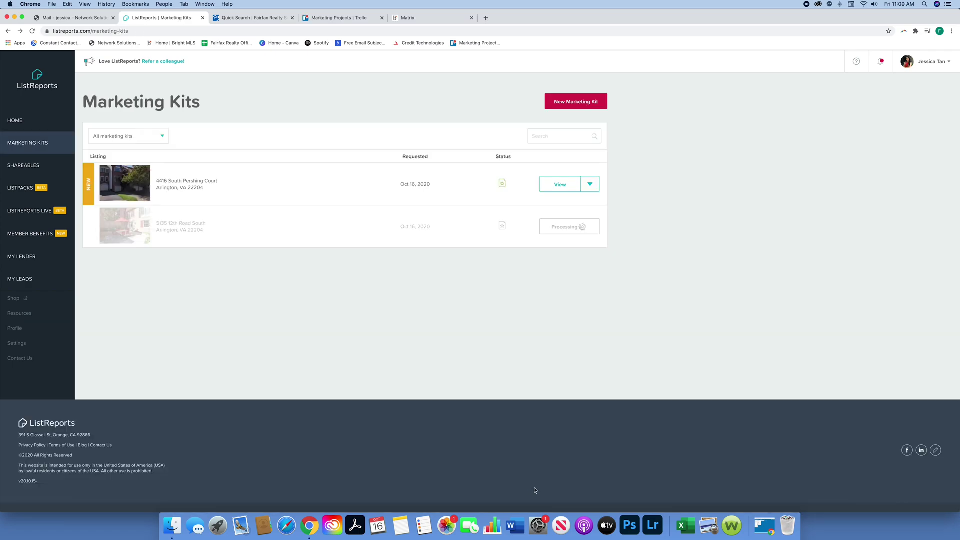
Step: Create a new kit by pasting the listing address, picking the suggestion, and reviewing Property Details
{"action": "left_click", "coordinate": [582, 104]}
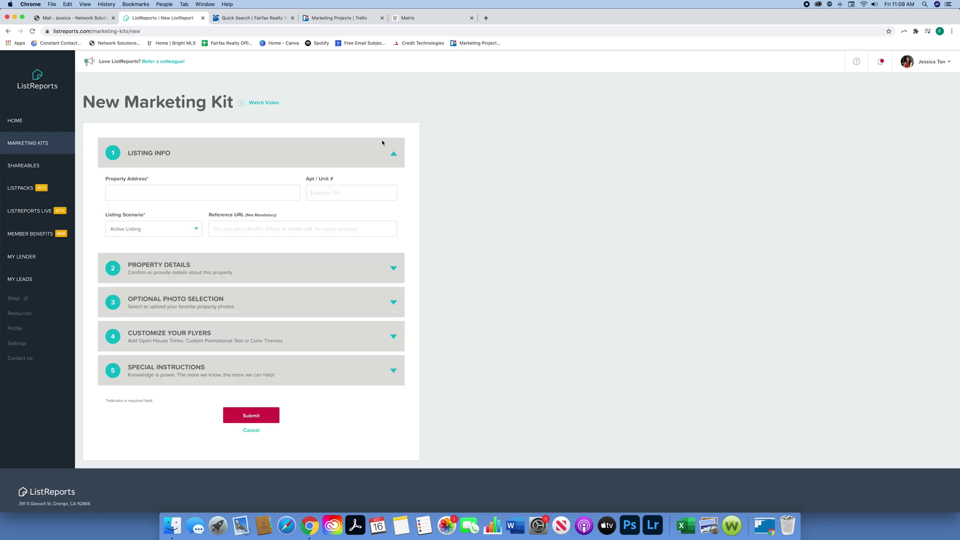
{"action": "left_click", "coordinate": [150, 194]}
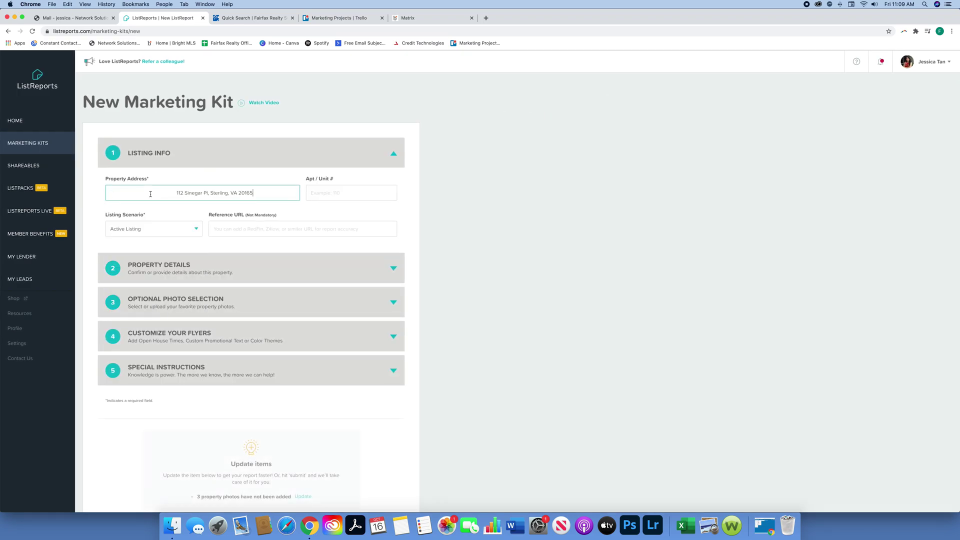
{"action": "left_click", "coordinate": [182, 208]}
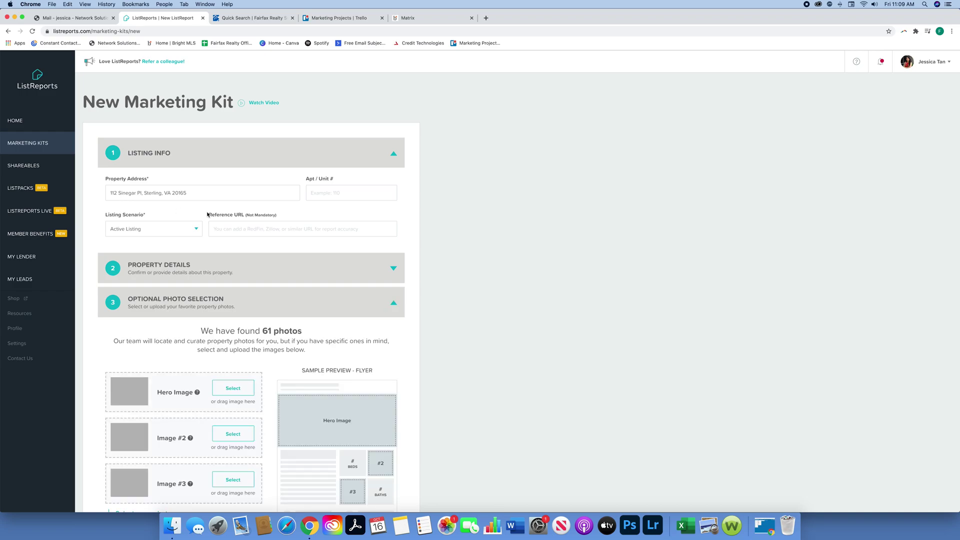
{"action": "left_click", "coordinate": [384, 268]}
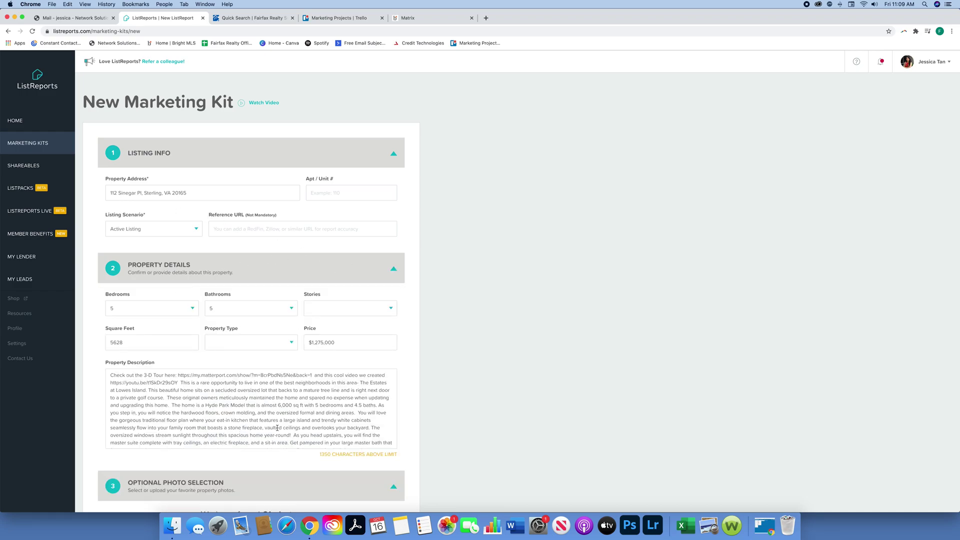
{"action": "scroll", "coordinate": [190, 416], "scroll_direction": "down", "scroll_amount": 3}
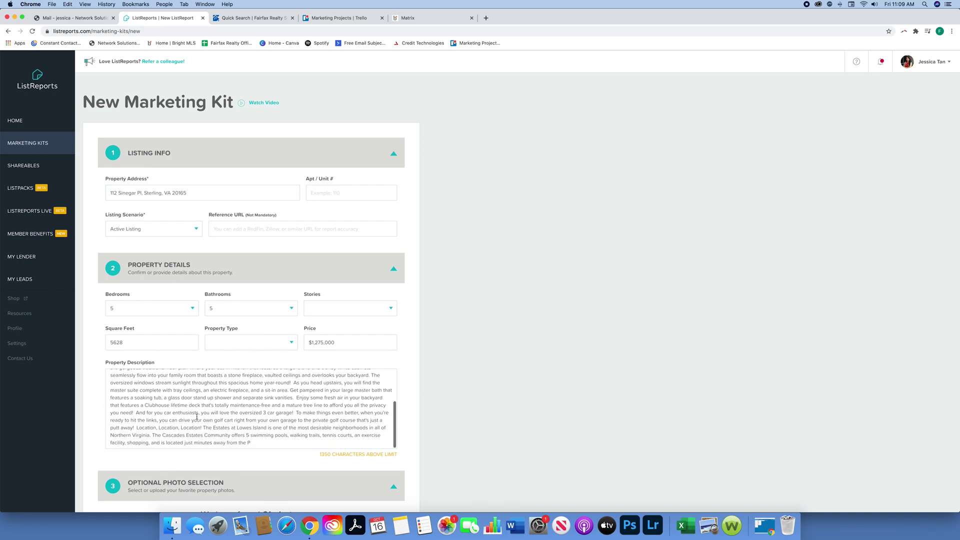
{"action": "left_click", "coordinate": [393, 268]}
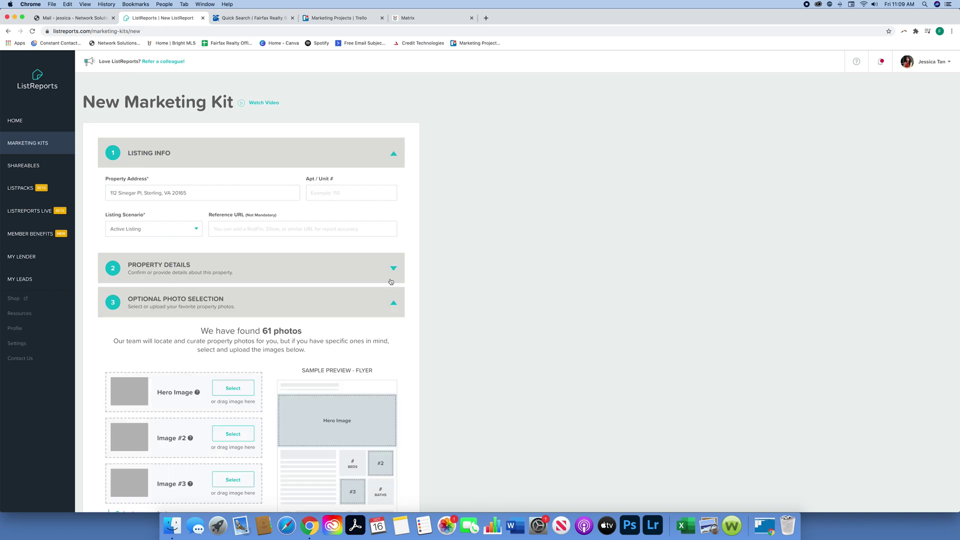
Step: Set the Hero Image to the brick house front photo
{"action": "scroll", "coordinate": [386, 289], "scroll_direction": "down", "scroll_amount": 2}
{"action": "scroll", "coordinate": [389, 283], "scroll_direction": "down", "scroll_amount": 2}
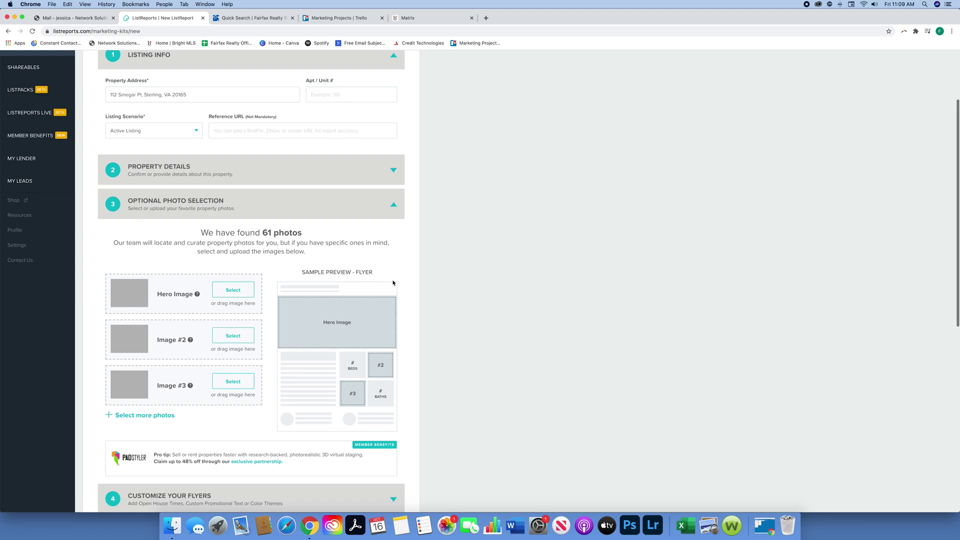
{"action": "left_click", "coordinate": [240, 290]}
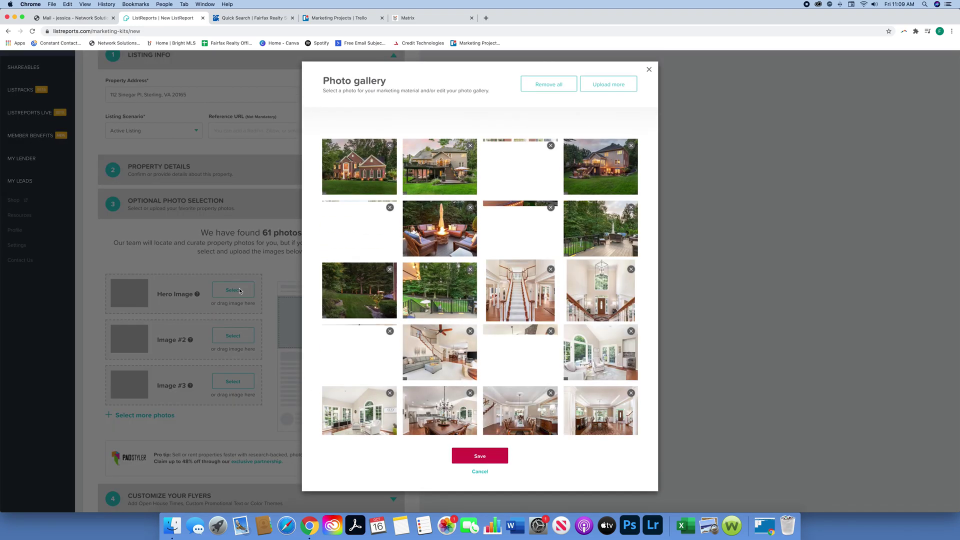
{"action": "left_click", "coordinate": [359, 165]}
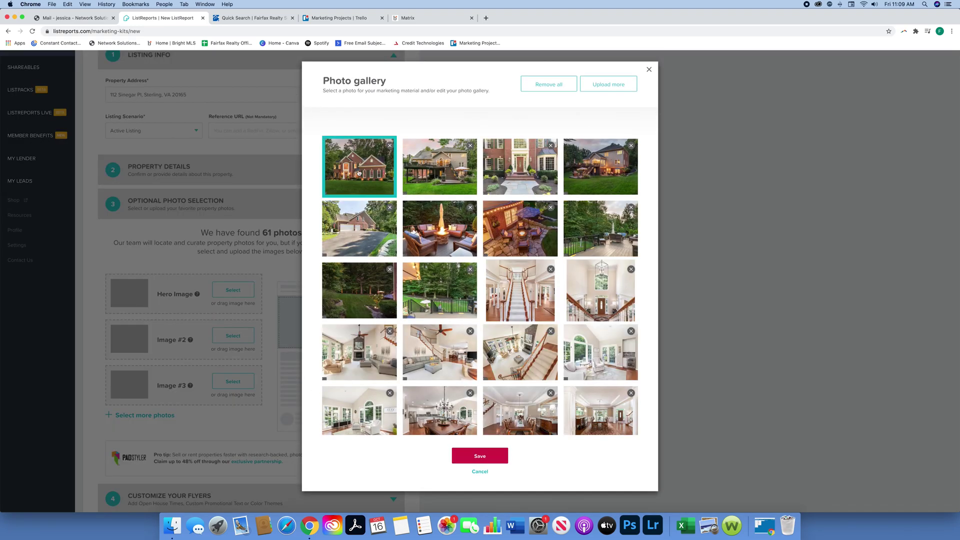
{"action": "scroll", "coordinate": [390, 212], "scroll_direction": "down", "scroll_amount": 1}
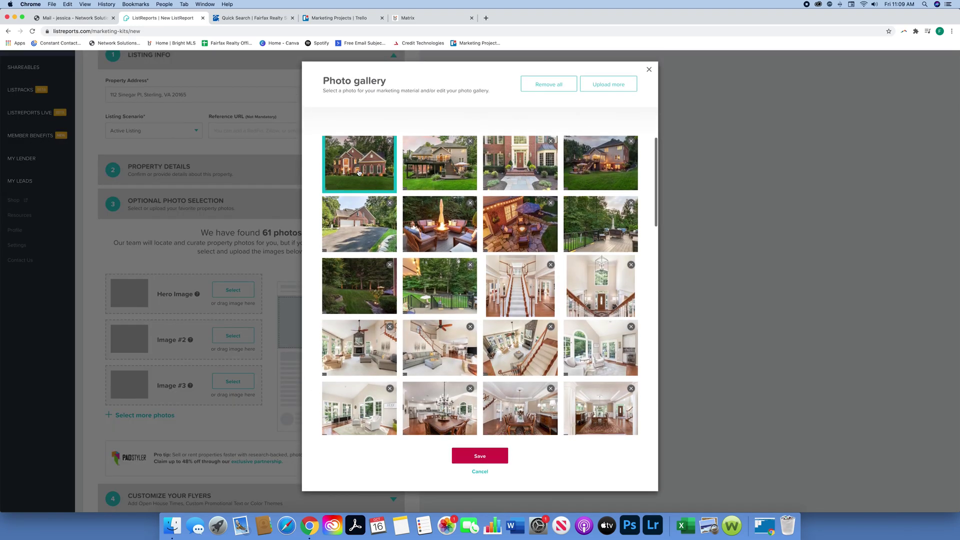
{"action": "left_click", "coordinate": [483, 458]}
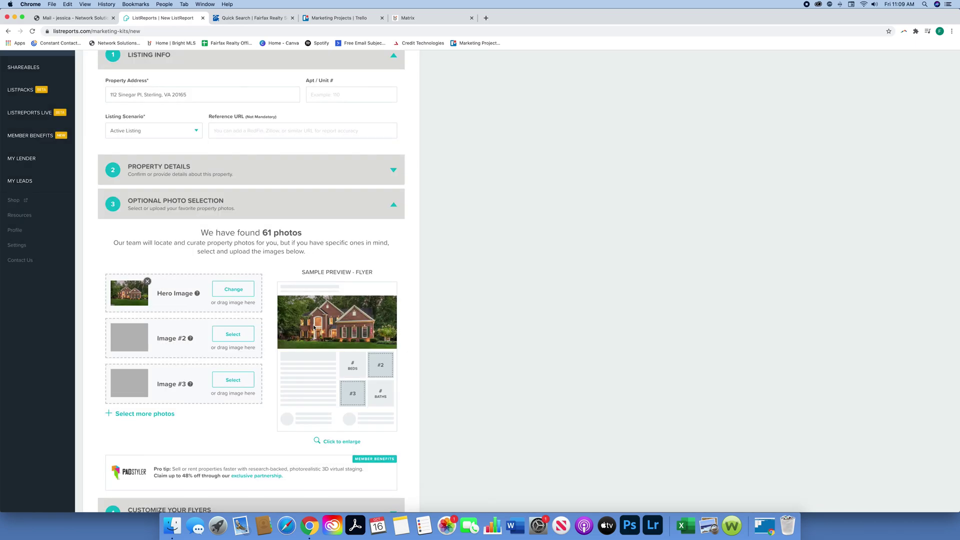
Step: Set Image #2 to the patio photo instead of the deck shot
{"action": "left_click", "coordinate": [233, 335]}
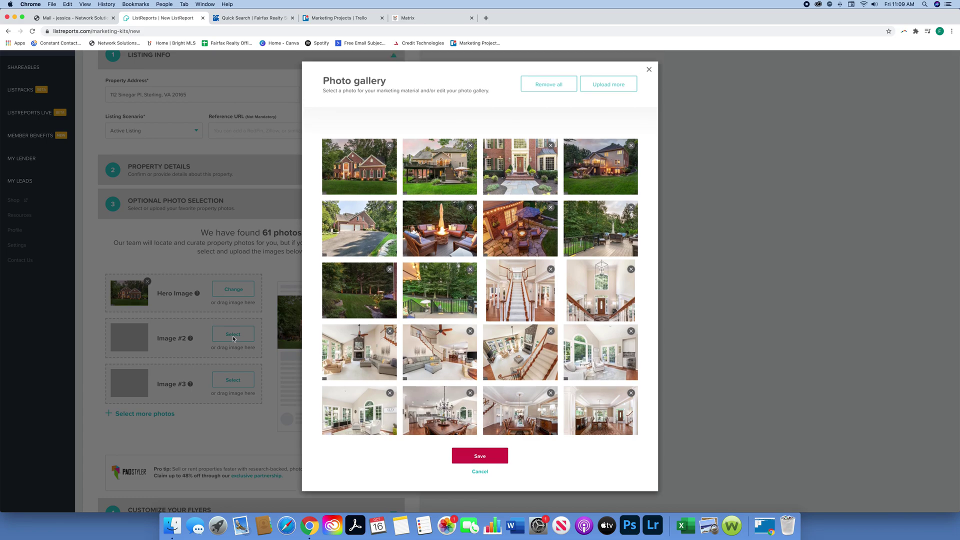
{"action": "left_click", "coordinate": [471, 295]}
{"action": "left_click", "coordinate": [520, 241]}
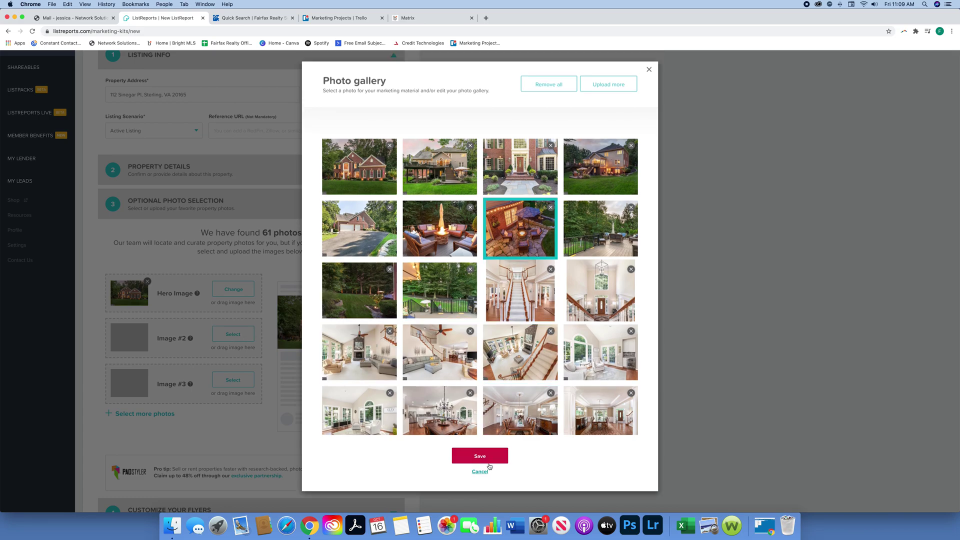
{"action": "left_click", "coordinate": [472, 459]}
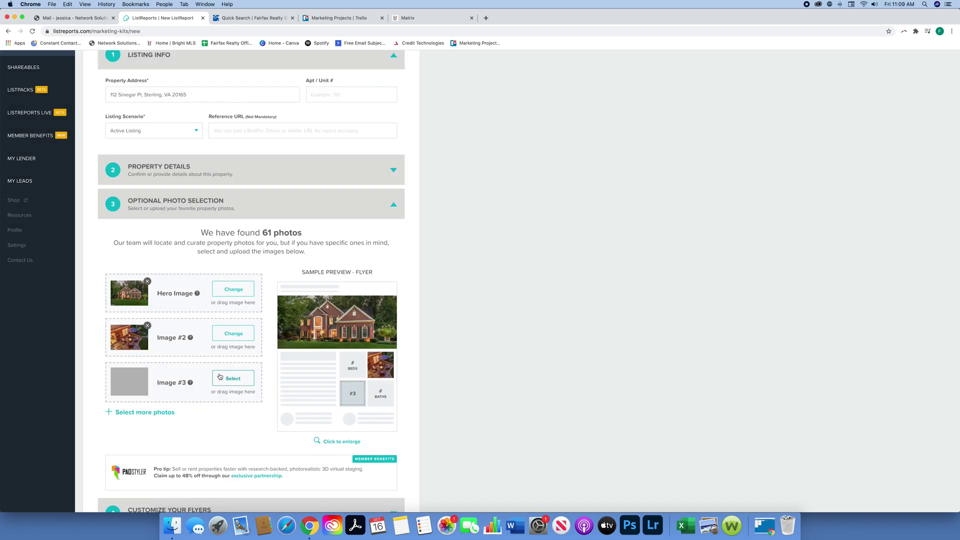
Step: Set Image #3 to the living-room photo instead of the dining-room shot
{"action": "left_click", "coordinate": [231, 379]}
{"action": "left_click", "coordinate": [459, 400]}
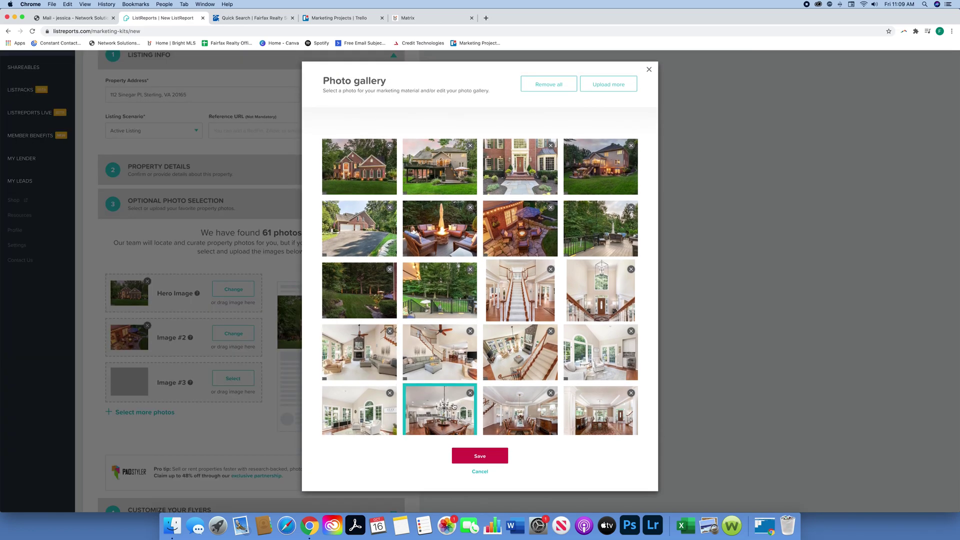
{"action": "left_click", "coordinate": [360, 409]}
{"action": "left_click", "coordinate": [366, 367]}
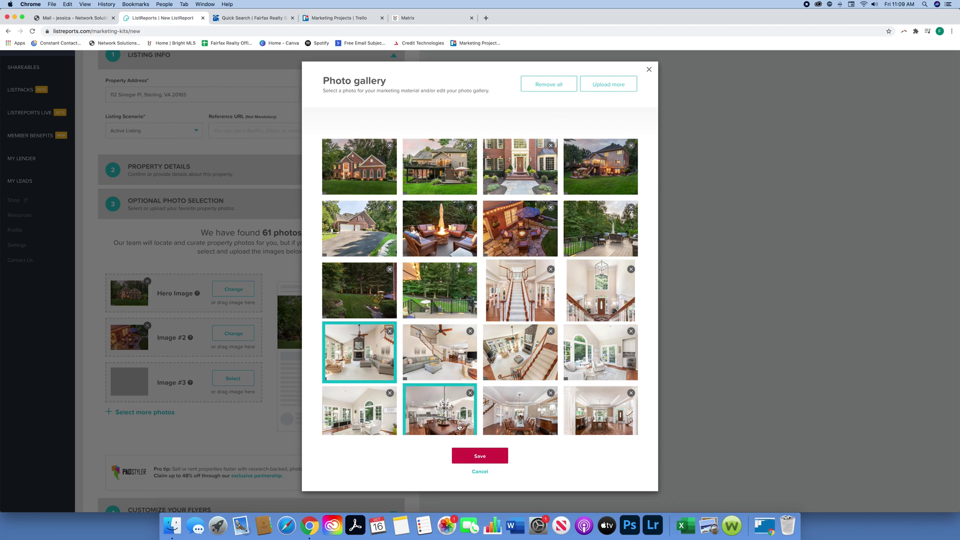
{"action": "left_click", "coordinate": [489, 459]}
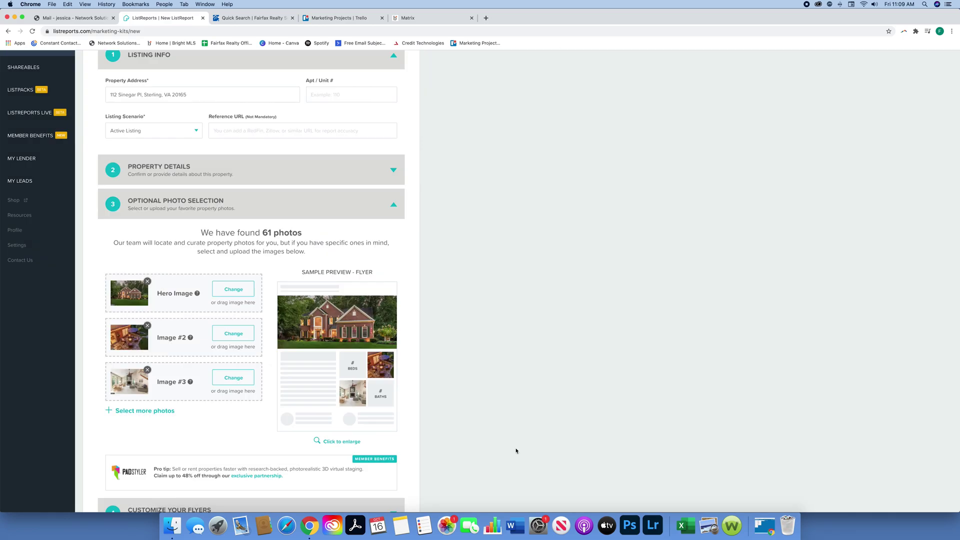
{"action": "scroll", "coordinate": [212, 392], "scroll_direction": "down", "scroll_amount": 1}
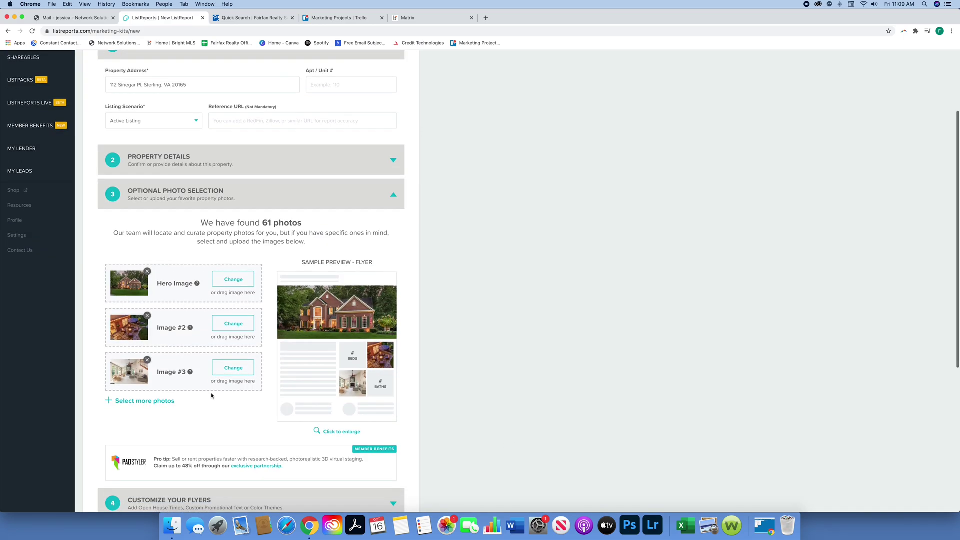
Step: Add two more photo slots and set the chandelier foyer shot as Image #4
{"action": "left_click", "coordinate": [145, 401]}
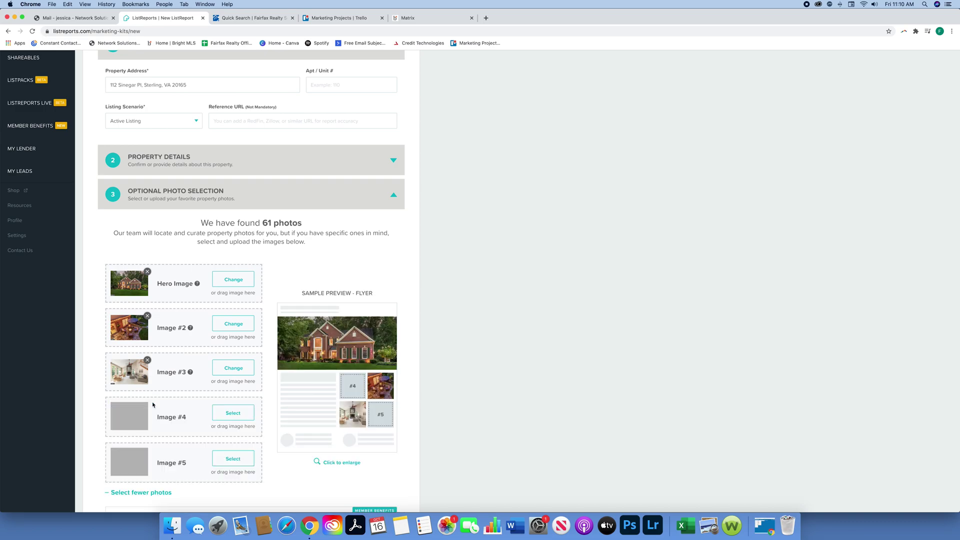
{"action": "left_click", "coordinate": [233, 413]}
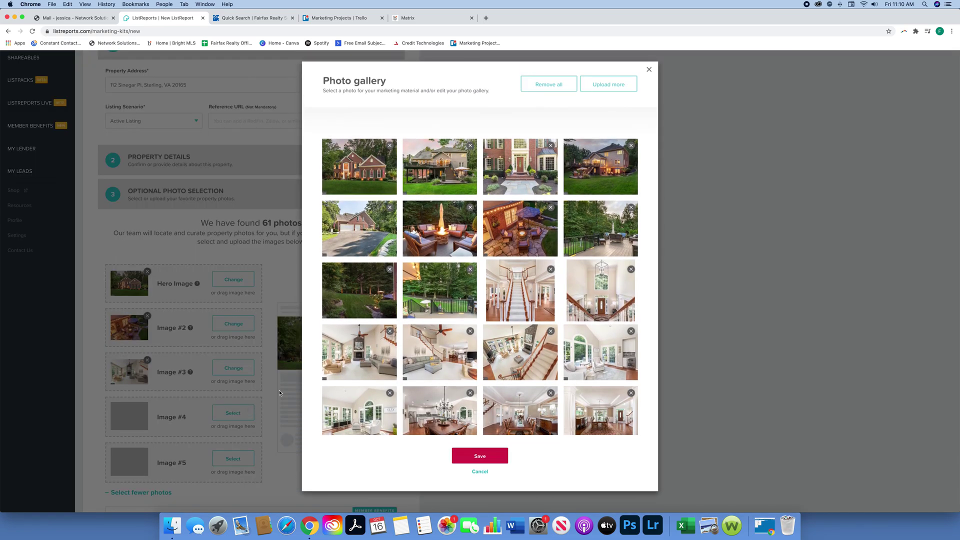
{"action": "left_click", "coordinate": [614, 302]}
{"action": "left_click", "coordinate": [470, 461]}
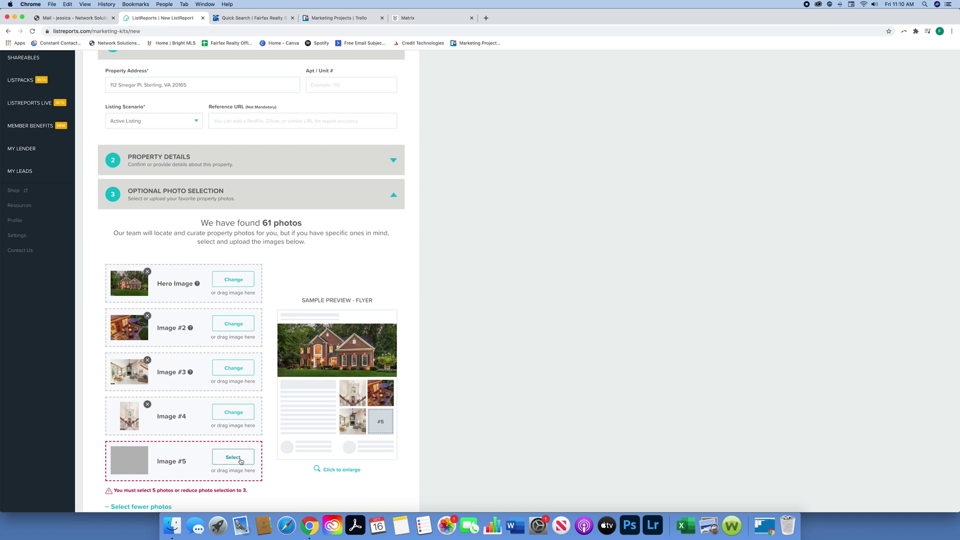
Step: After trying several gallery photos, save the rear exterior shot of the house as Image #5
{"action": "left_click", "coordinate": [240, 461]}
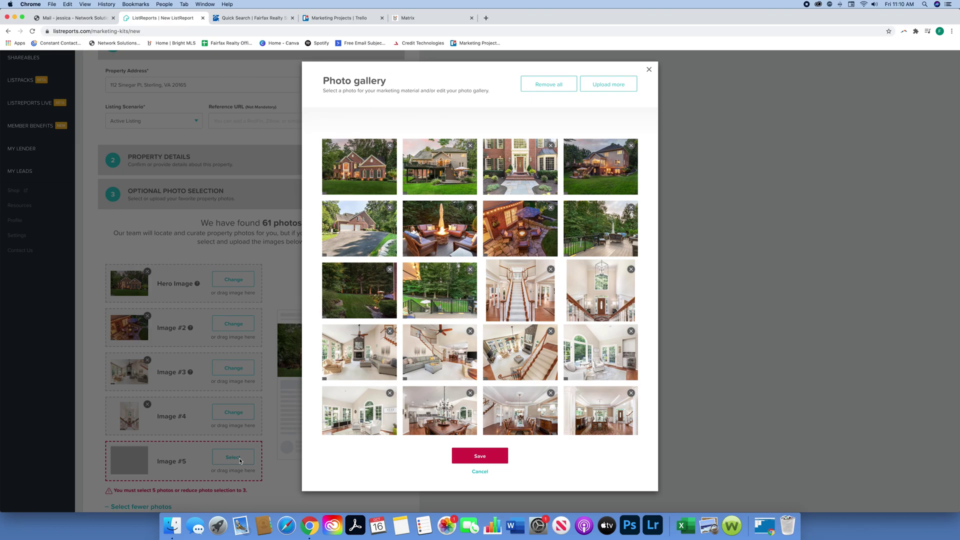
{"action": "left_click", "coordinate": [358, 372]}
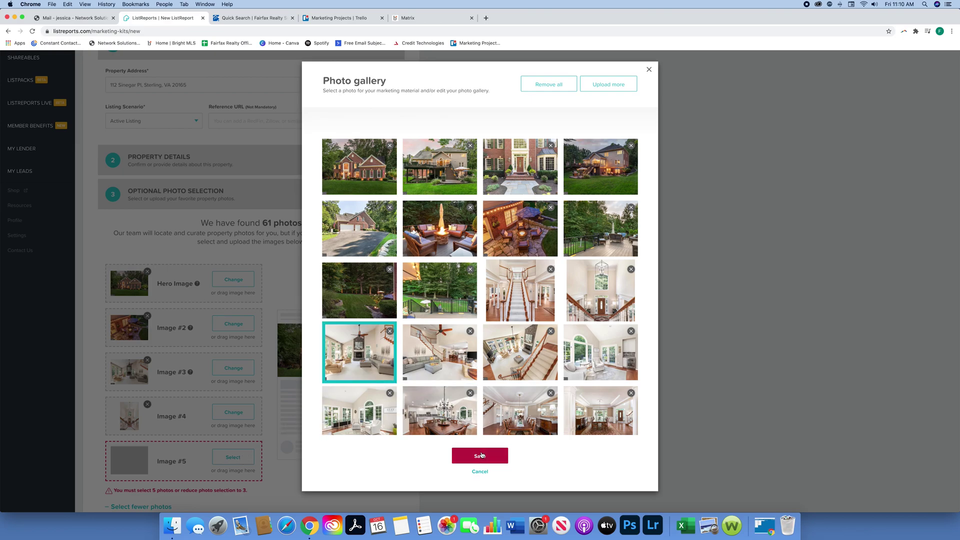
{"action": "left_click", "coordinate": [499, 393]}
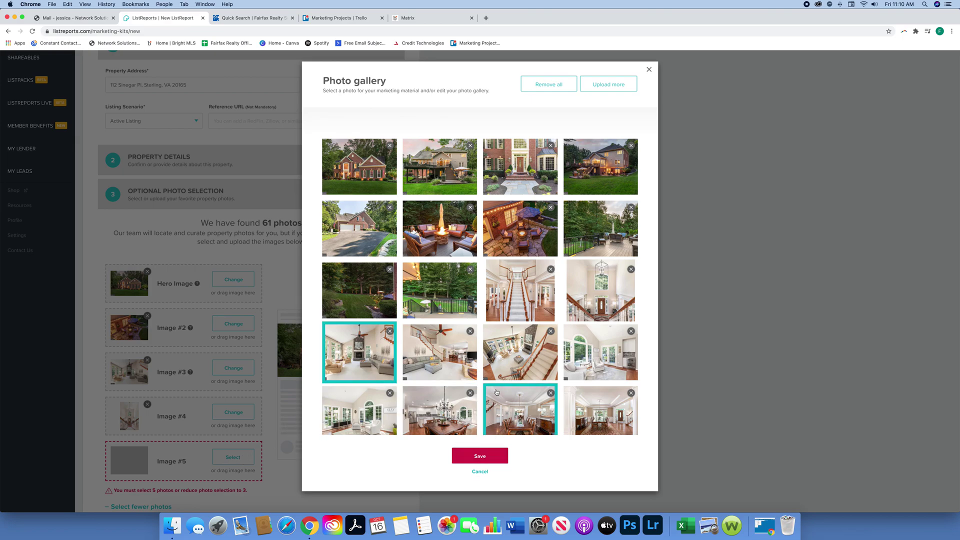
{"action": "left_click", "coordinate": [438, 313]}
{"action": "left_click", "coordinate": [383, 278]}
{"action": "left_click", "coordinate": [451, 175]}
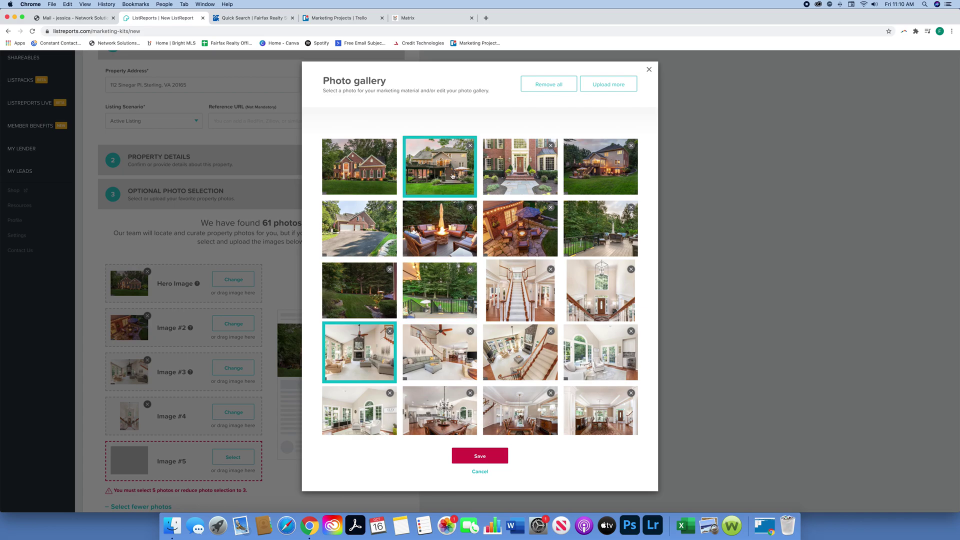
{"action": "left_click", "coordinate": [524, 361]}
{"action": "left_click", "coordinate": [497, 451]}
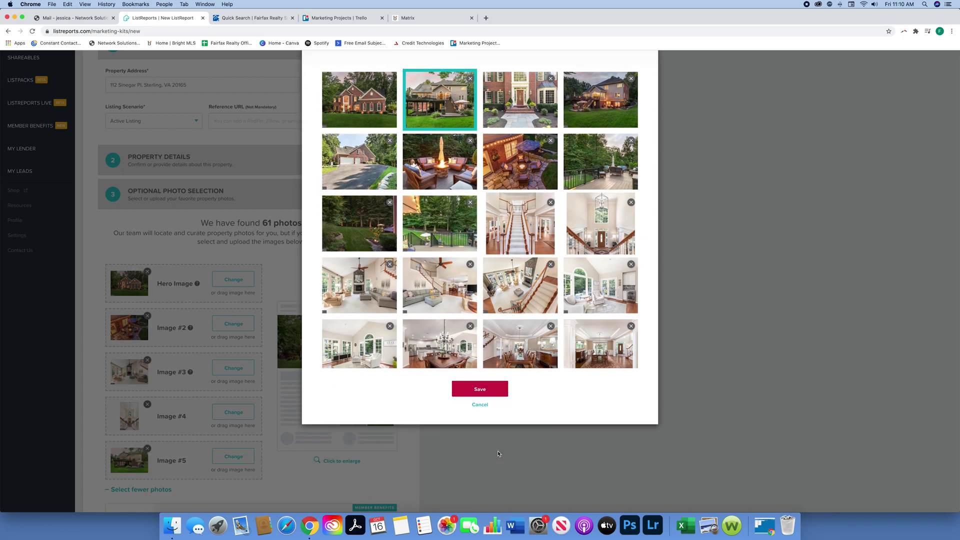
{"action": "scroll", "coordinate": [370, 413], "scroll_direction": "down", "scroll_amount": 2}
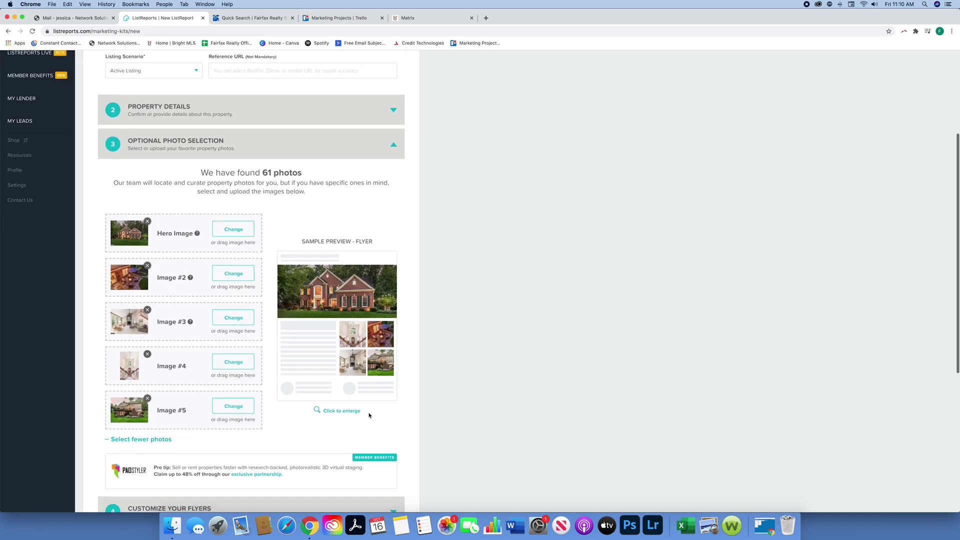
{"action": "scroll", "coordinate": [334, 429], "scroll_direction": "down", "scroll_amount": 1}
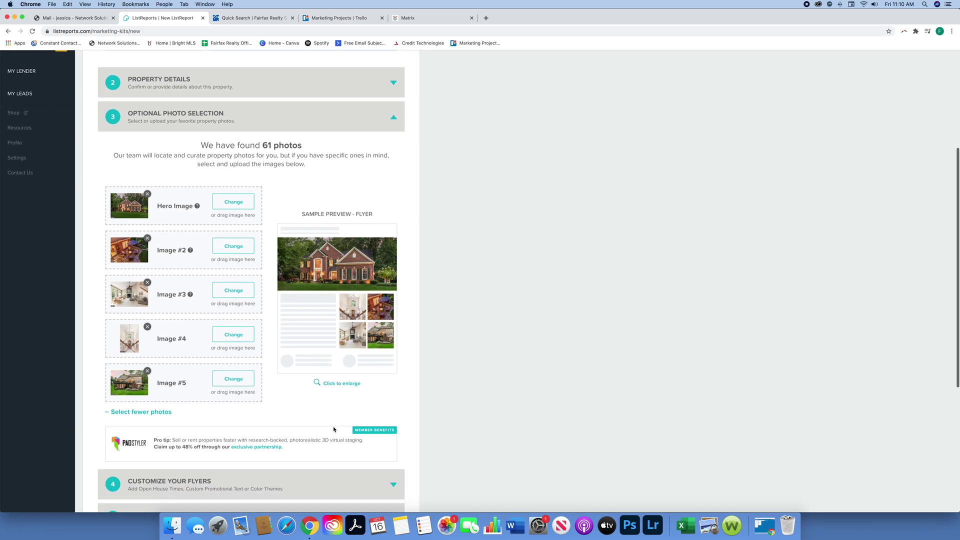
Step: Enlarge the five-photo flyer preview to review it, then close it
{"action": "left_click", "coordinate": [328, 386]}
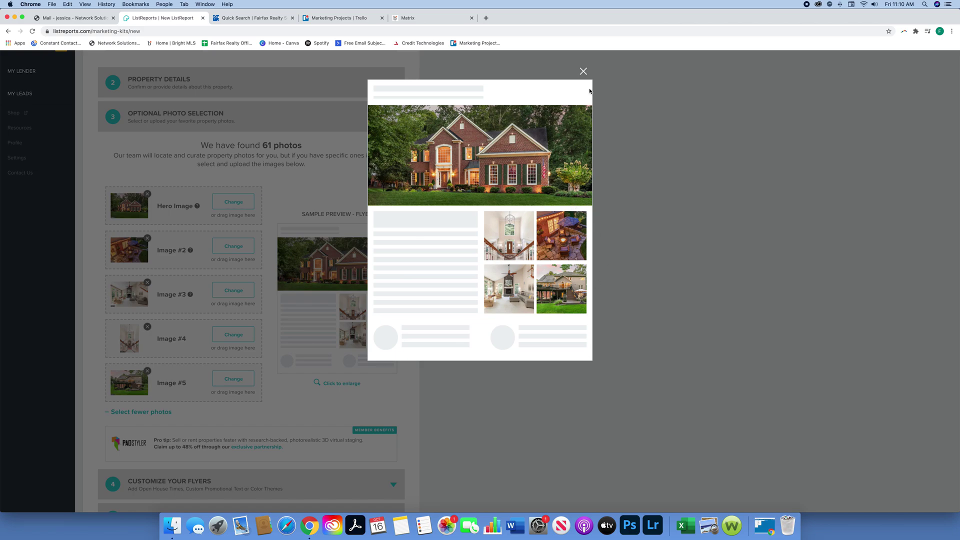
{"action": "left_click", "coordinate": [583, 72]}
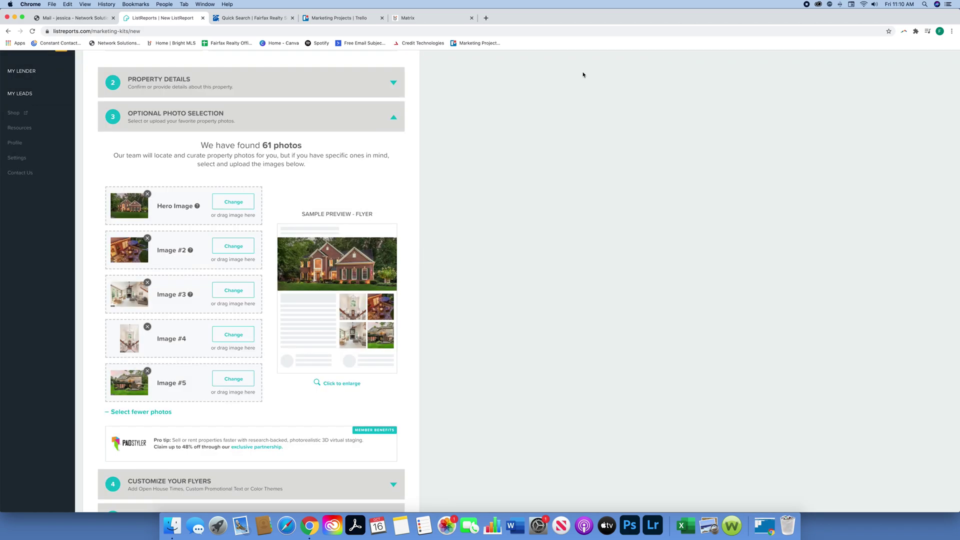
{"action": "scroll", "coordinate": [394, 407], "scroll_direction": "down", "scroll_amount": 2}
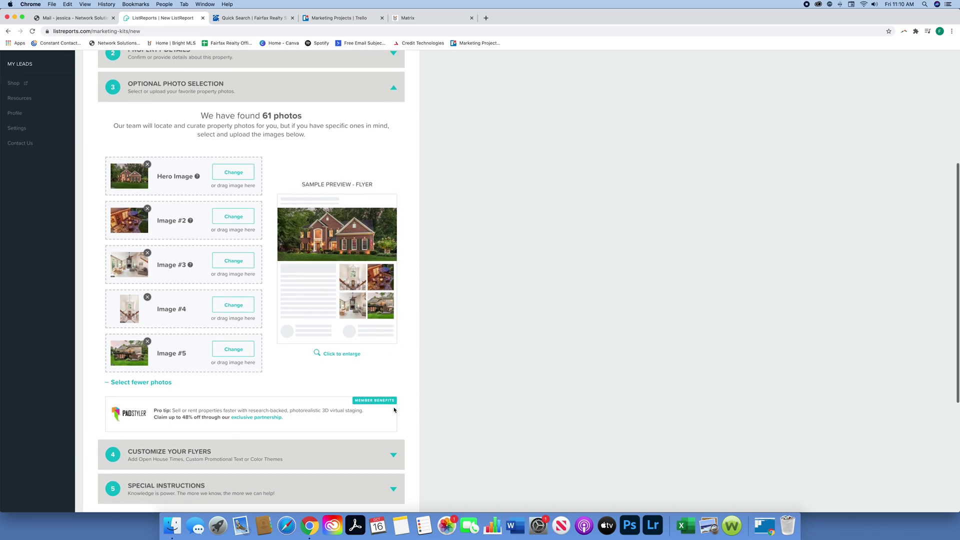
Step: Collapse Optional Photo Selection and open the New Marketing Kit tutorial video
{"action": "left_click", "coordinate": [393, 77]}
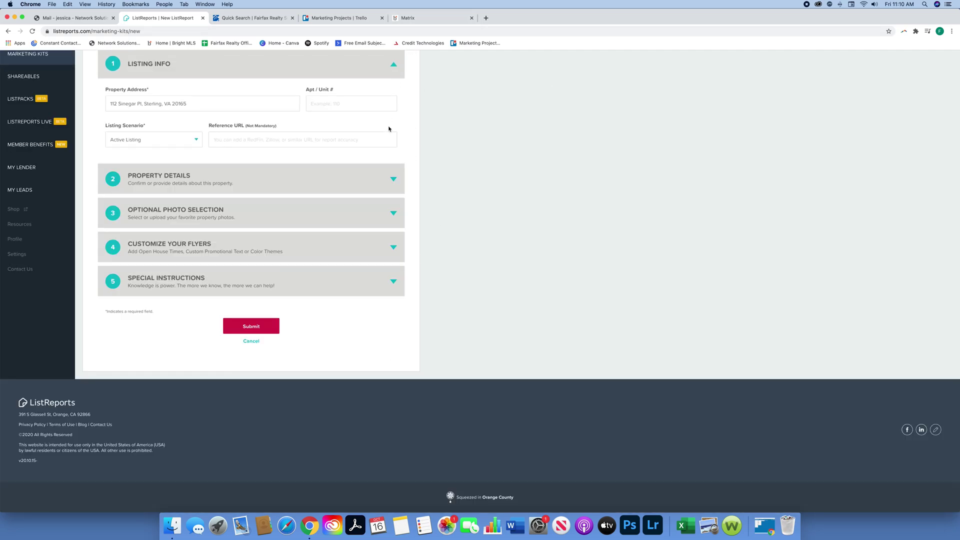
{"action": "scroll", "coordinate": [355, 193], "scroll_direction": "up", "scroll_amount": 2}
{"action": "scroll", "coordinate": [356, 193], "scroll_direction": "up", "scroll_amount": 1}
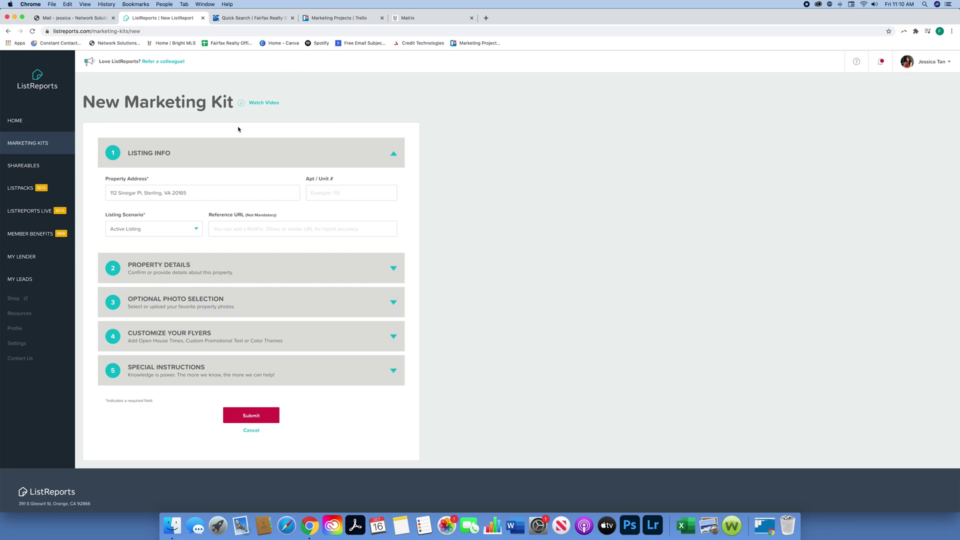
{"action": "left_click", "coordinate": [270, 100]}
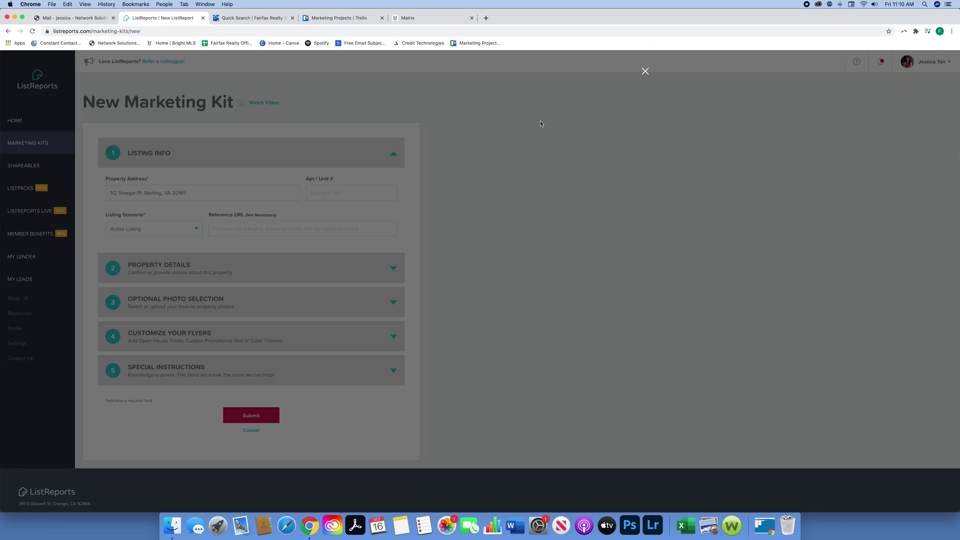
Step: Play the marketing kit tutorial video and skip ahead to about 0:26
{"action": "left_click", "coordinate": [479, 165]}
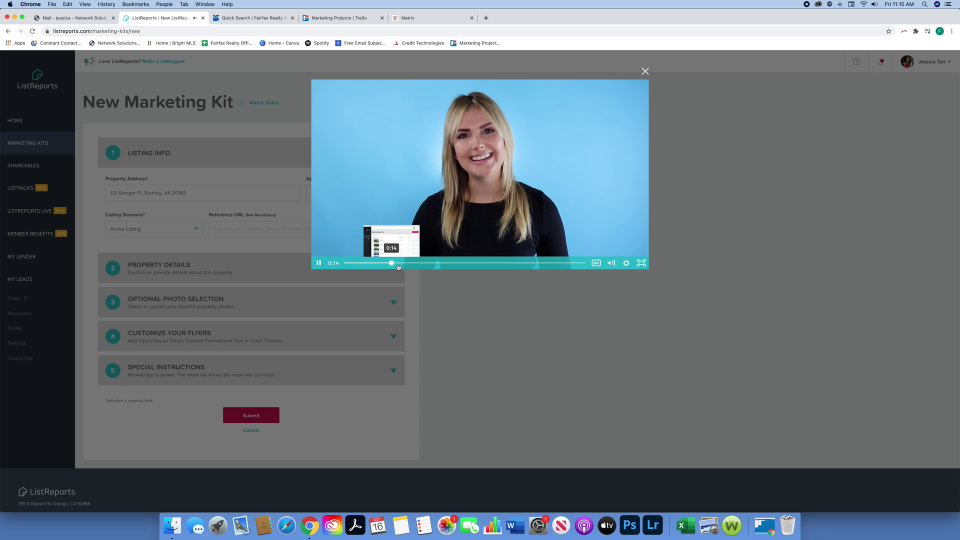
{"action": "left_click", "coordinate": [428, 262]}
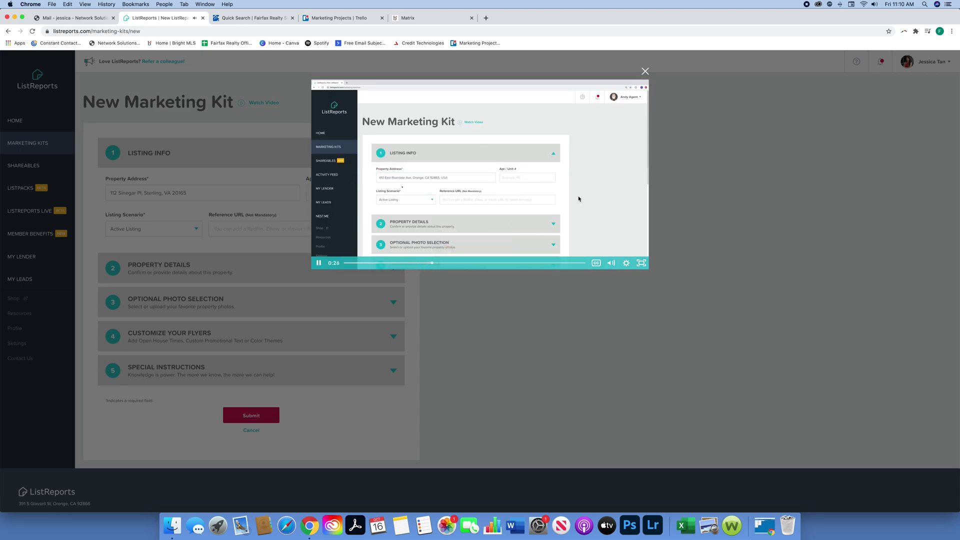
Step: Close the tutorial video and expand the Customize Your Flyers step
{"action": "left_click", "coordinate": [645, 72]}
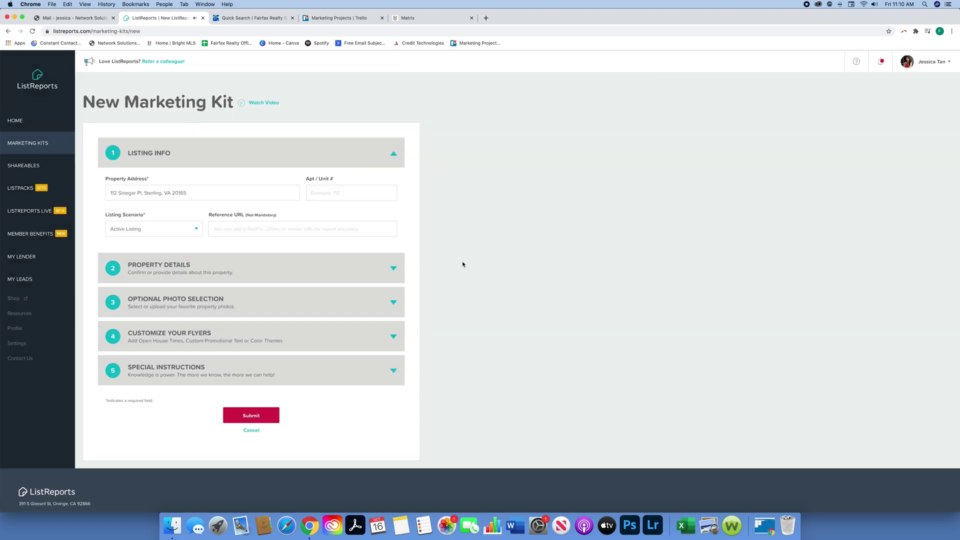
{"action": "left_click", "coordinate": [388, 373]}
{"action": "left_click", "coordinate": [388, 372]}
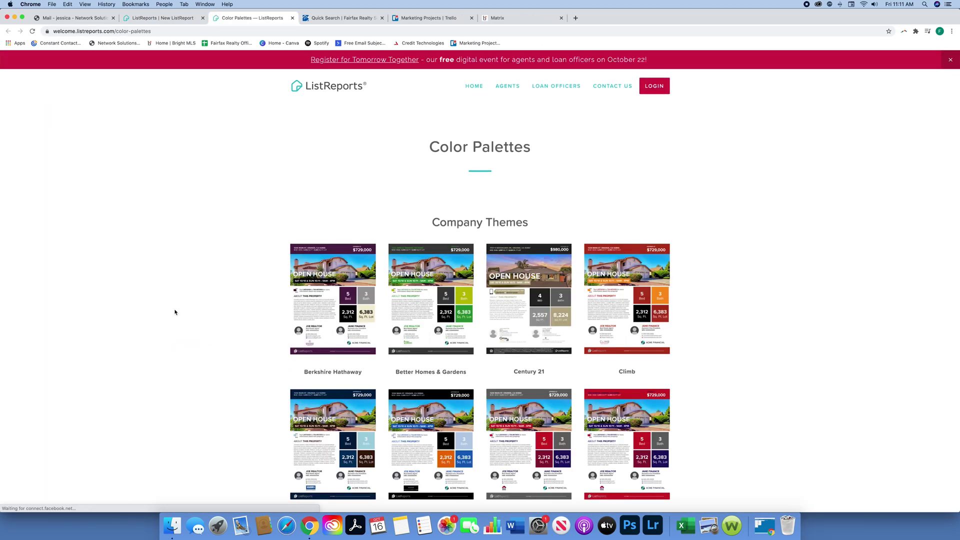
Step: Browse the Color Palettes page down to the nine generic Blue palettes, including Blue 7: Navy
{"action": "scroll", "coordinate": [175, 312], "scroll_direction": "down", "scroll_amount": 3}
{"action": "scroll", "coordinate": [175, 312], "scroll_direction": "down", "scroll_amount": 3}
{"action": "scroll", "coordinate": [175, 312], "scroll_direction": "down", "scroll_amount": 5}
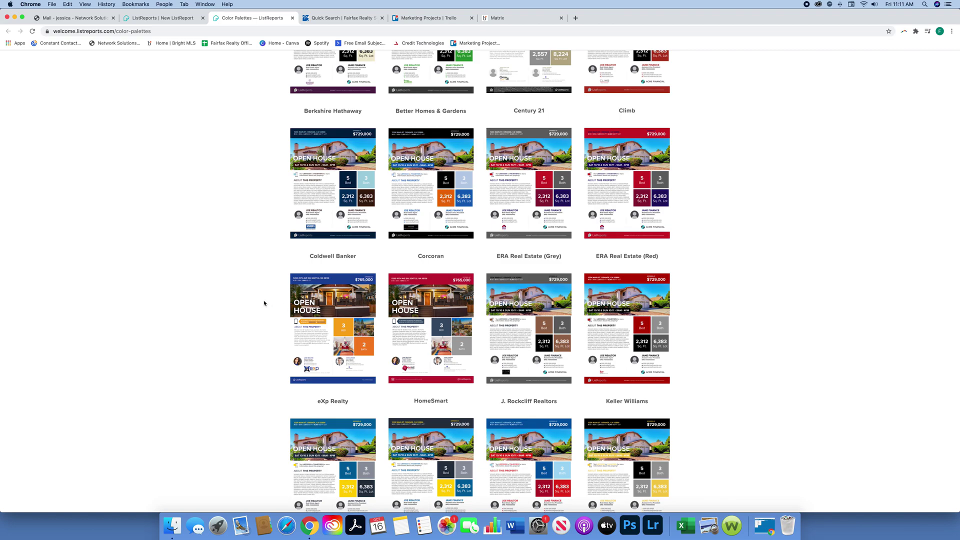
{"action": "scroll", "coordinate": [264, 302], "scroll_direction": "down", "scroll_amount": 5}
{"action": "scroll", "coordinate": [264, 303], "scroll_direction": "down", "scroll_amount": 15}
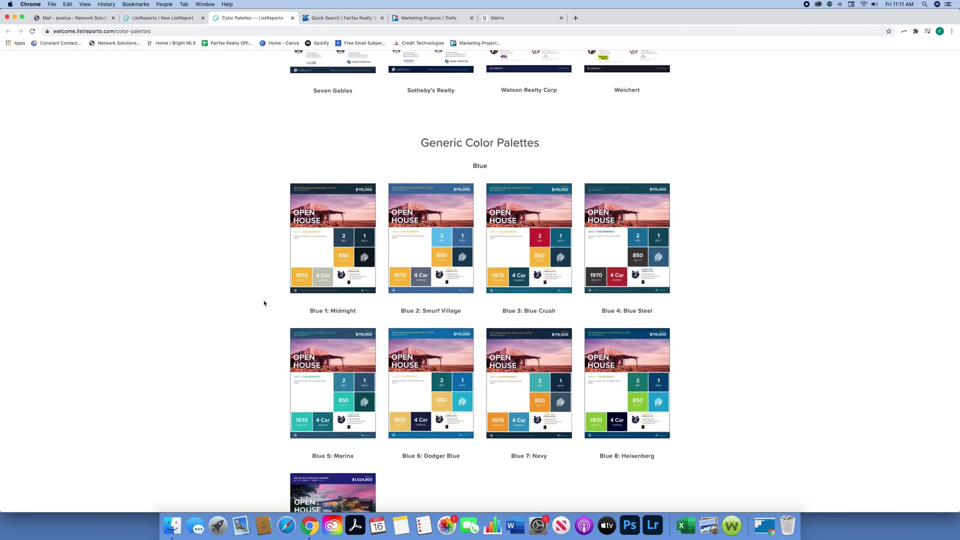
{"action": "scroll", "coordinate": [264, 303], "scroll_direction": "down", "scroll_amount": 4}
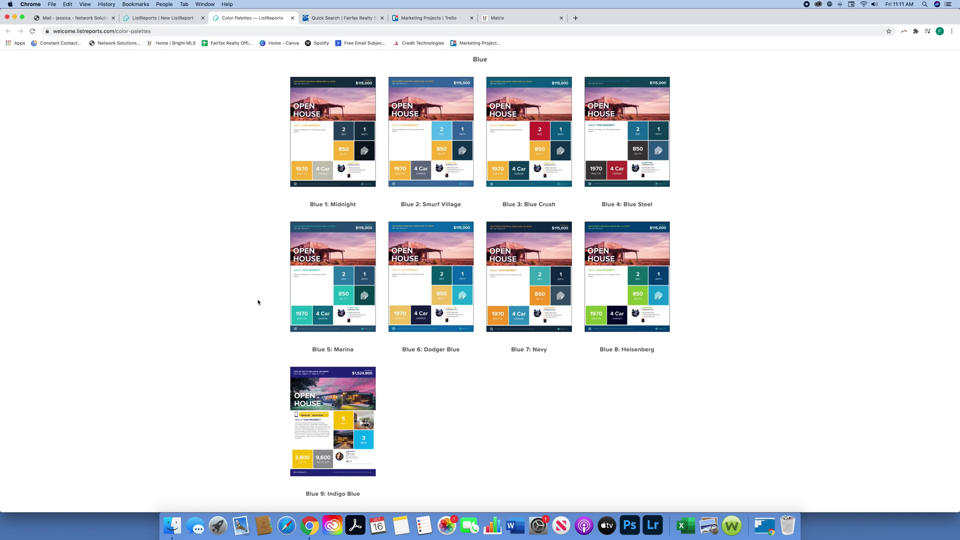
{"action": "scroll", "coordinate": [258, 298], "scroll_direction": "up", "scroll_amount": 2}
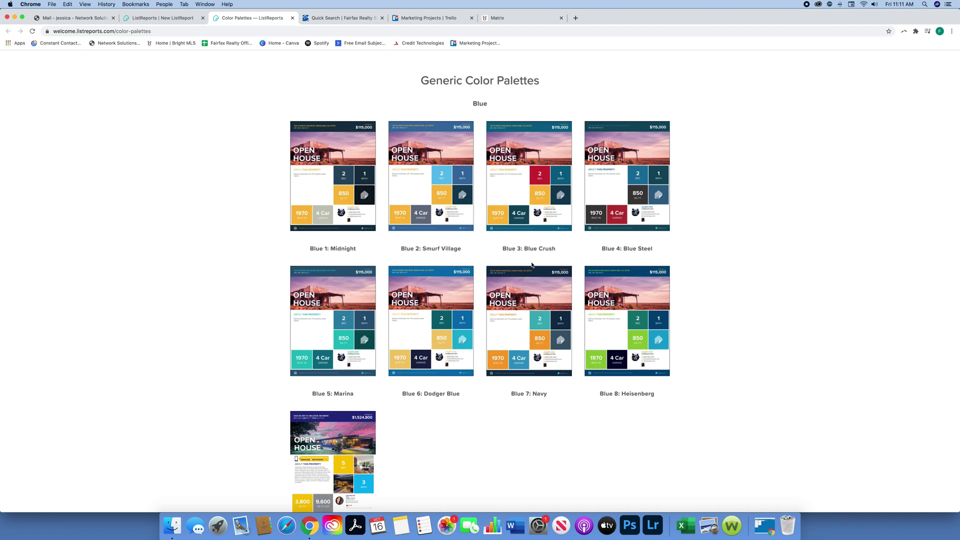
Step: Set the kit's Color Theme to Blue 7: Navy and make it the default
{"action": "left_click", "coordinate": [139, 23]}
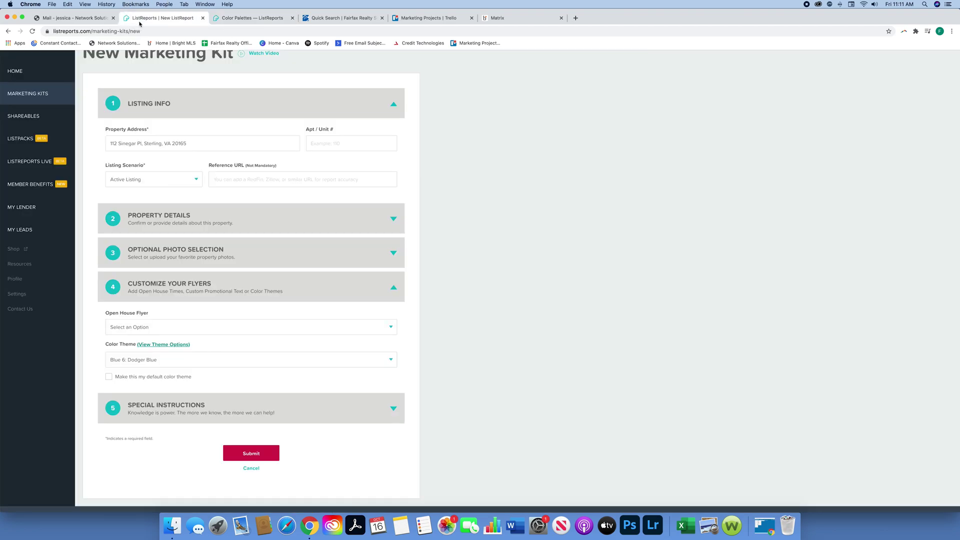
{"action": "left_click", "coordinate": [268, 360]}
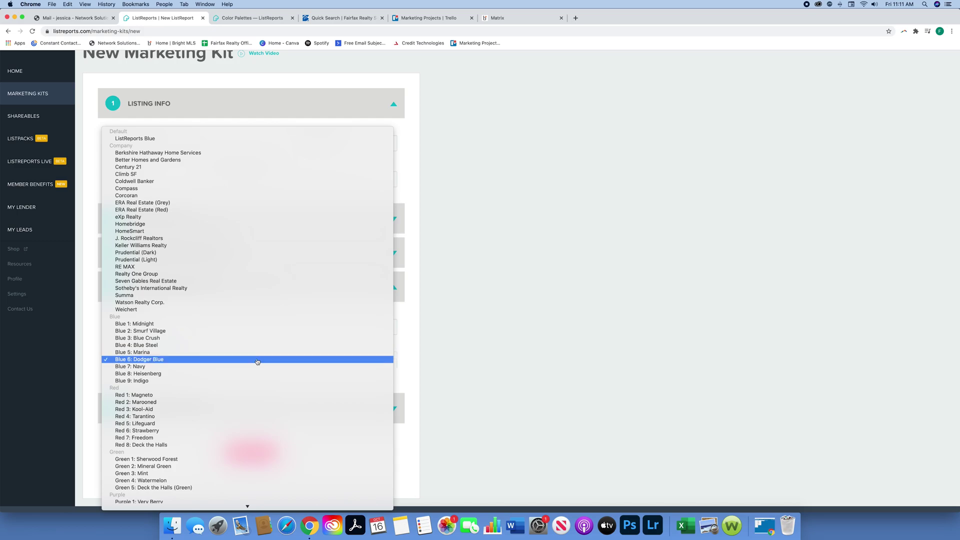
{"action": "left_click", "coordinate": [254, 367]}
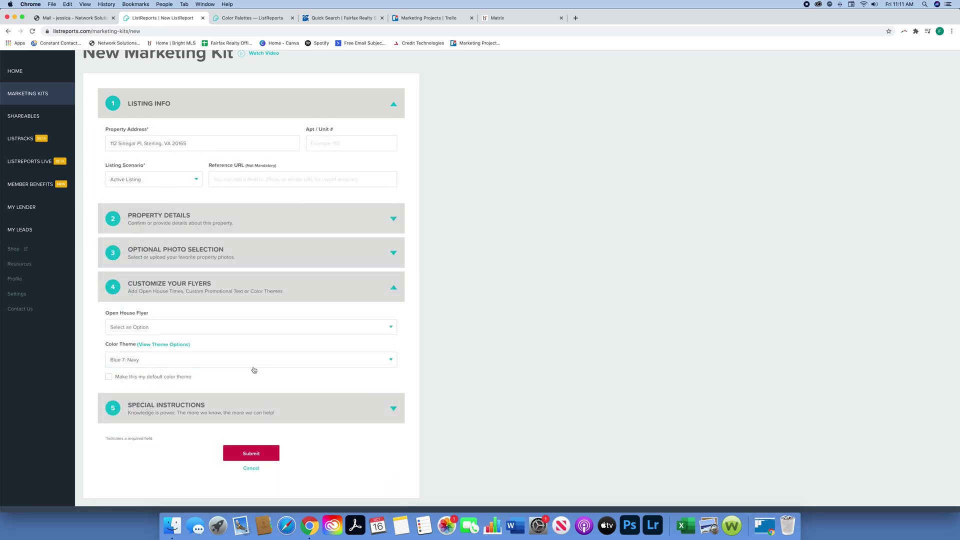
{"action": "left_click", "coordinate": [108, 378]}
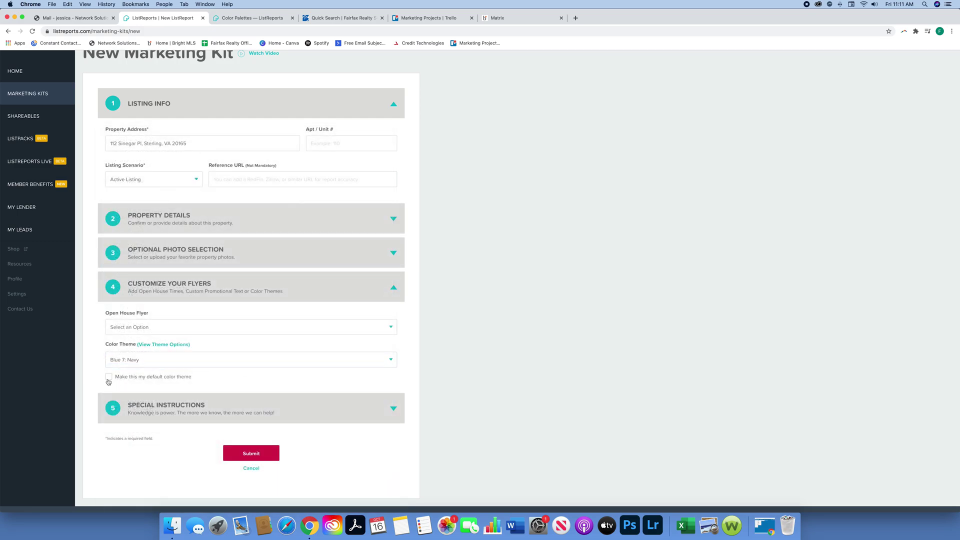
{"action": "left_click", "coordinate": [317, 332]}
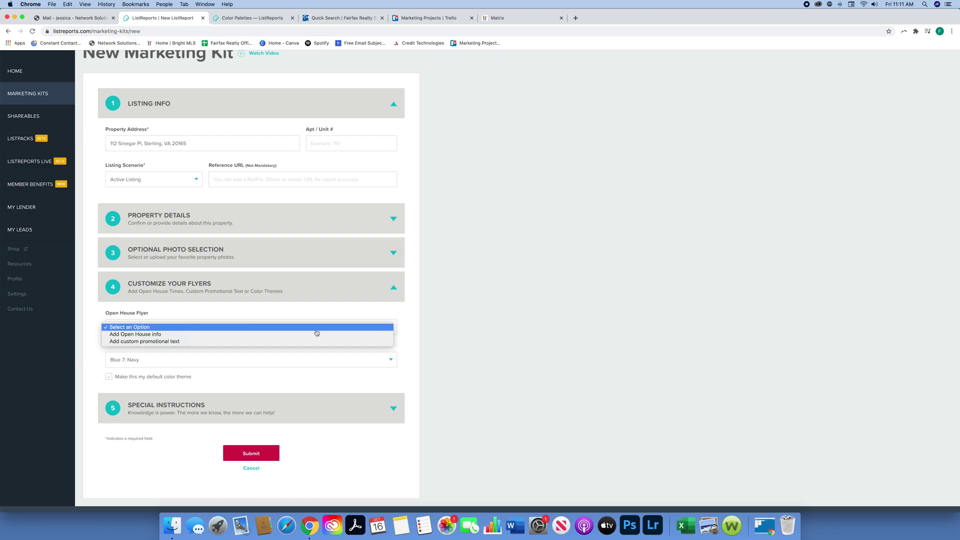
{"action": "left_click", "coordinate": [316, 332]}
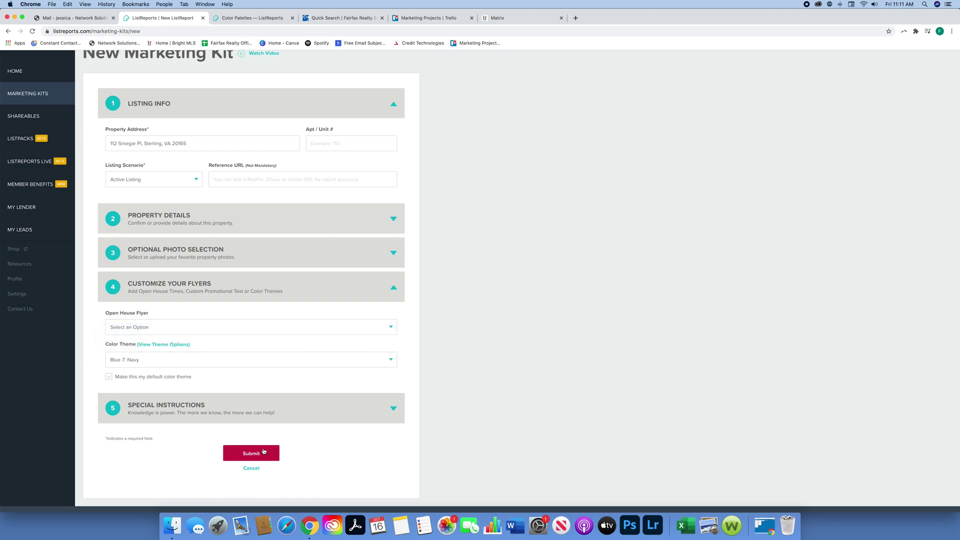
Step: Submit the kit normally without expediting and acknowledge the confirmation
{"action": "left_click", "coordinate": [264, 451]}
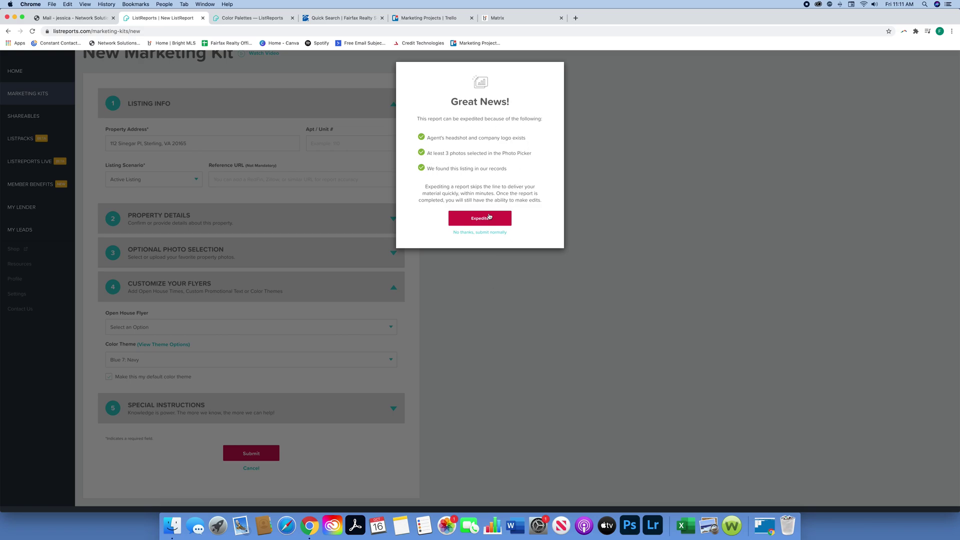
{"action": "left_click", "coordinate": [479, 233]}
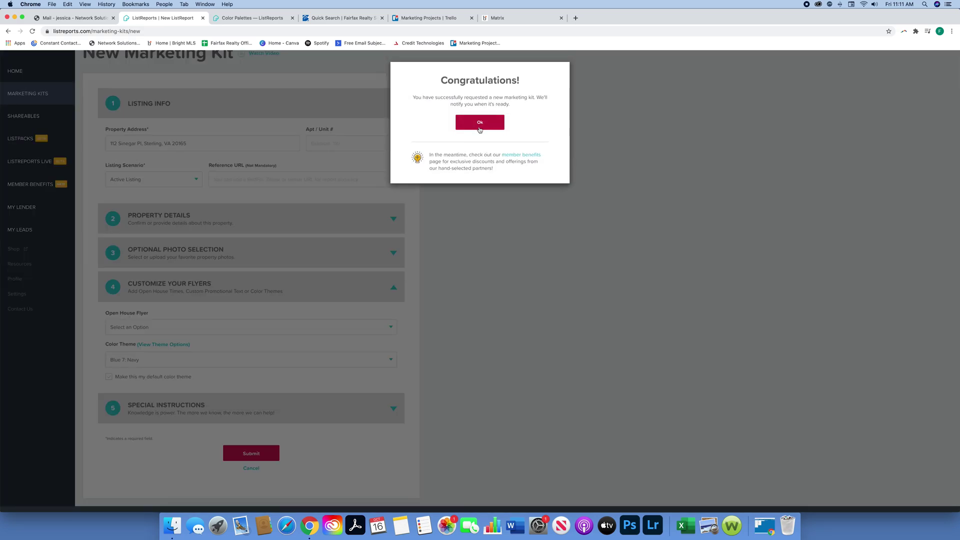
{"action": "left_click", "coordinate": [479, 124]}
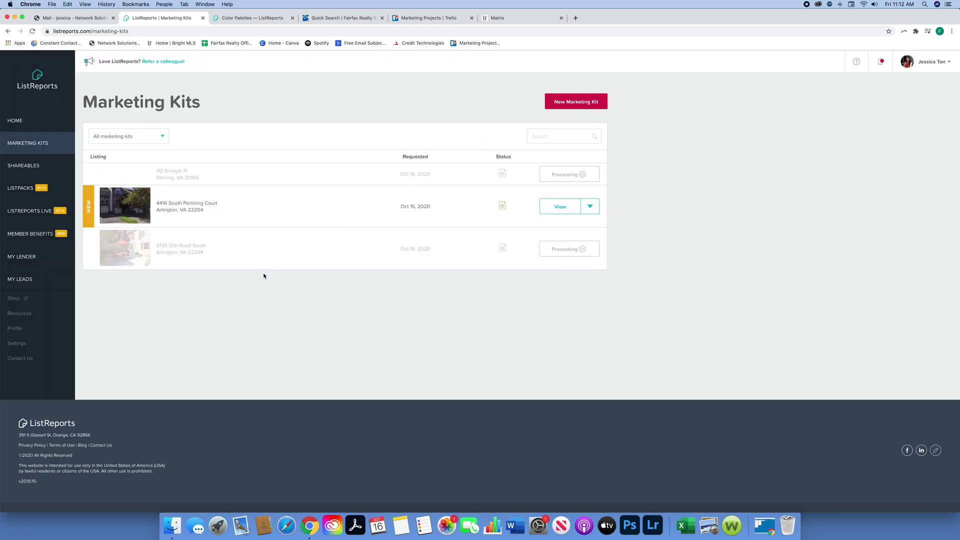
{"action": "scroll", "coordinate": [186, 178], "scroll_direction": "down", "scroll_amount": 1}
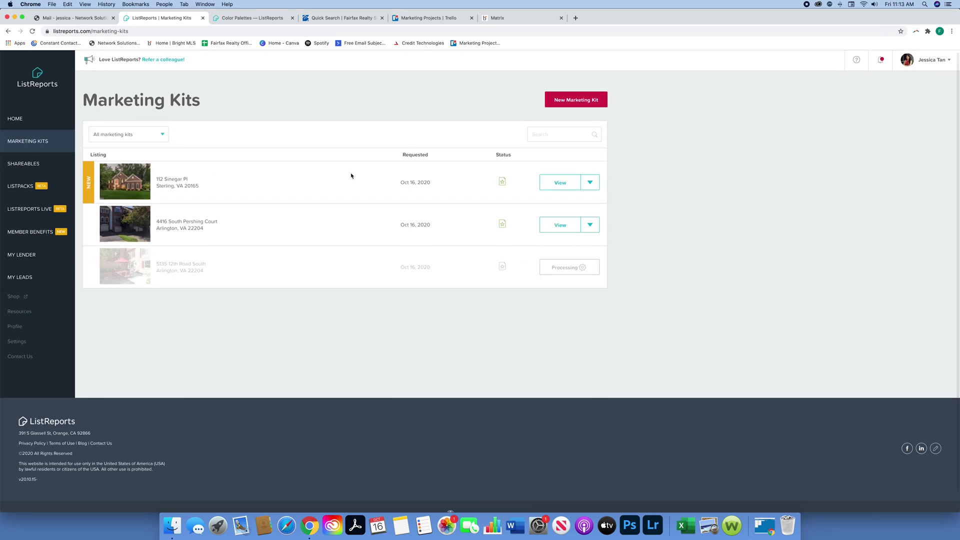
{"action": "left_click", "coordinate": [560, 183]}
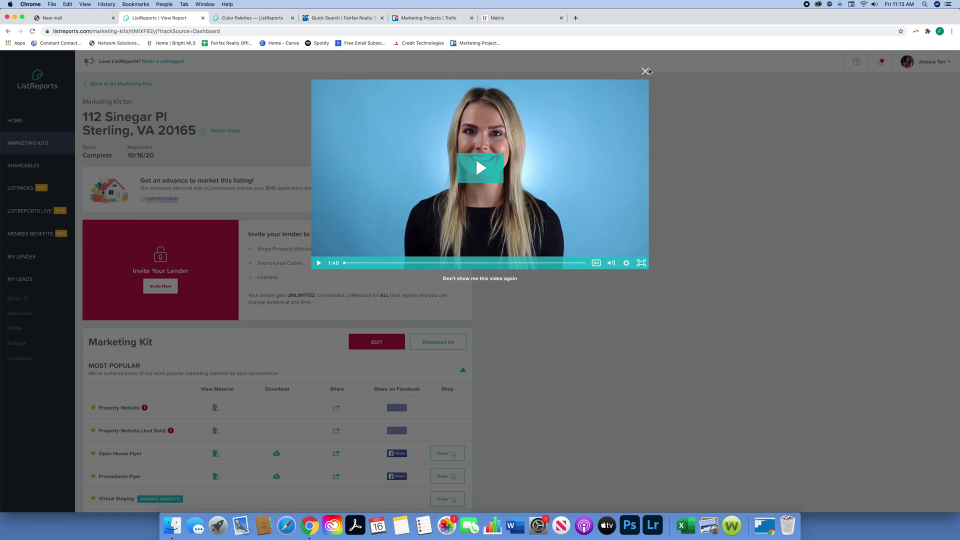
{"action": "left_click", "coordinate": [644, 71]}
{"action": "scroll", "coordinate": [640, 178], "scroll_direction": "down", "scroll_amount": 5}
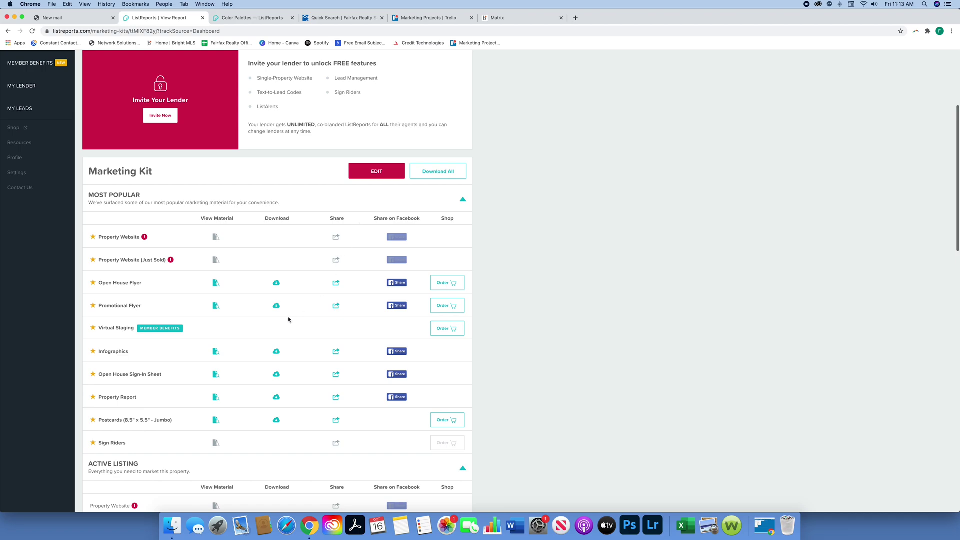
{"action": "left_click", "coordinate": [274, 305]}
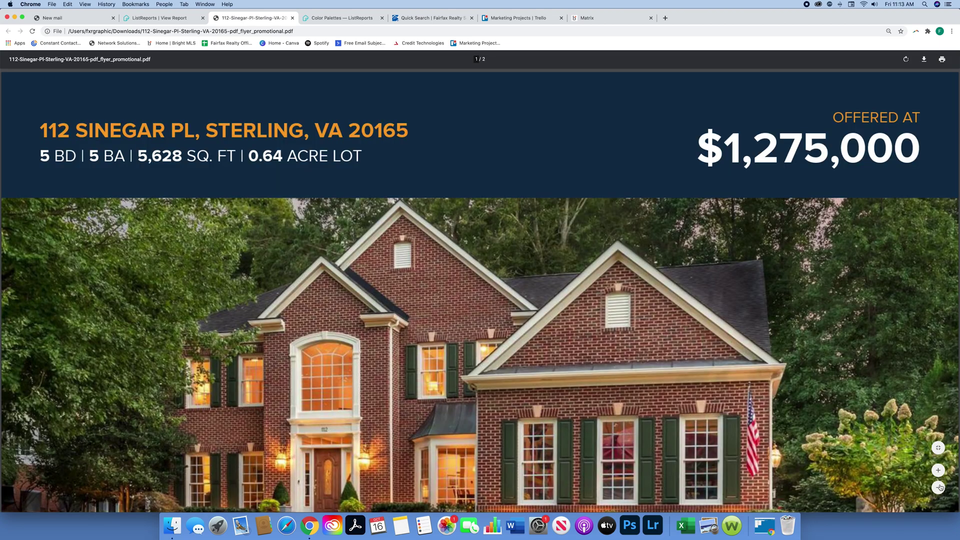
{"action": "left_click", "coordinate": [939, 487]}
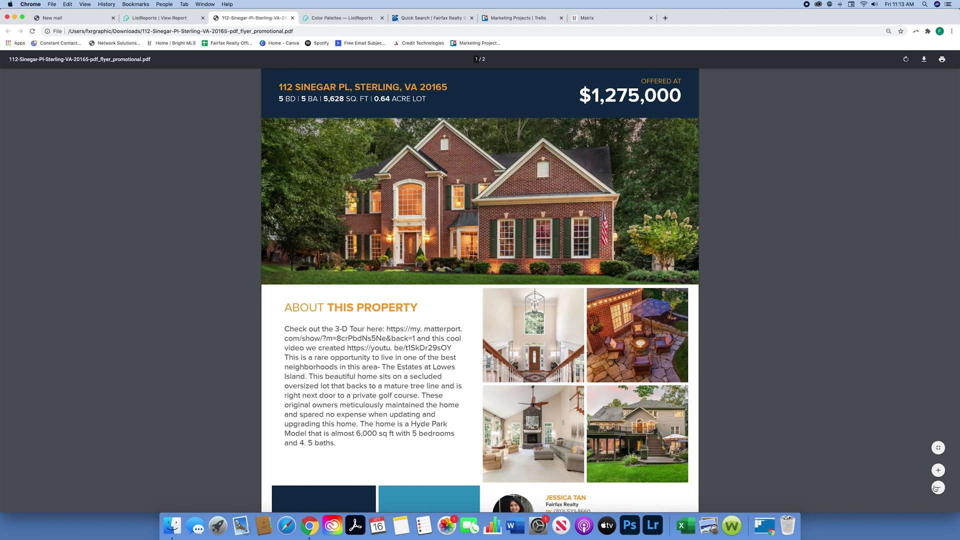
{"action": "scroll", "coordinate": [802, 246], "scroll_direction": "up", "scroll_amount": 1}
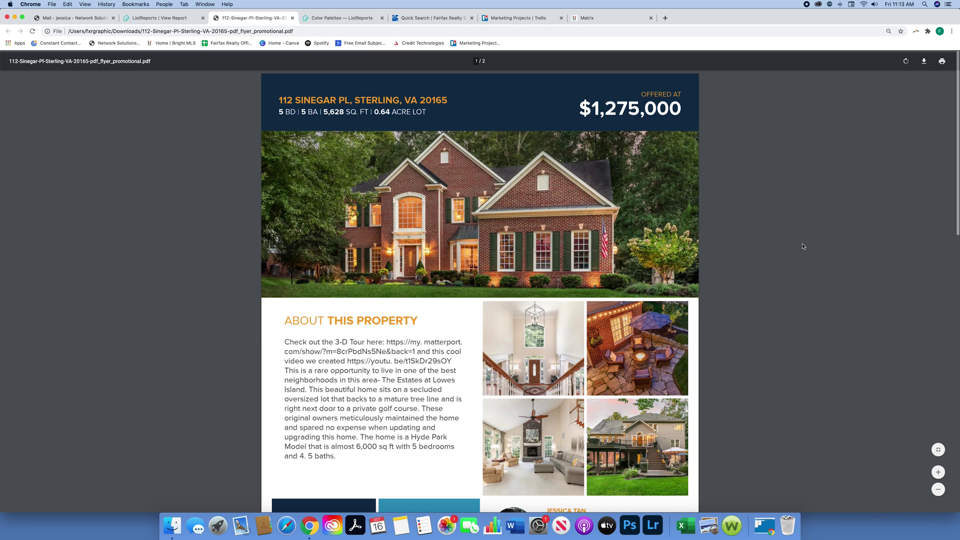
{"action": "scroll", "coordinate": [799, 293], "scroll_direction": "down", "scroll_amount": 5}
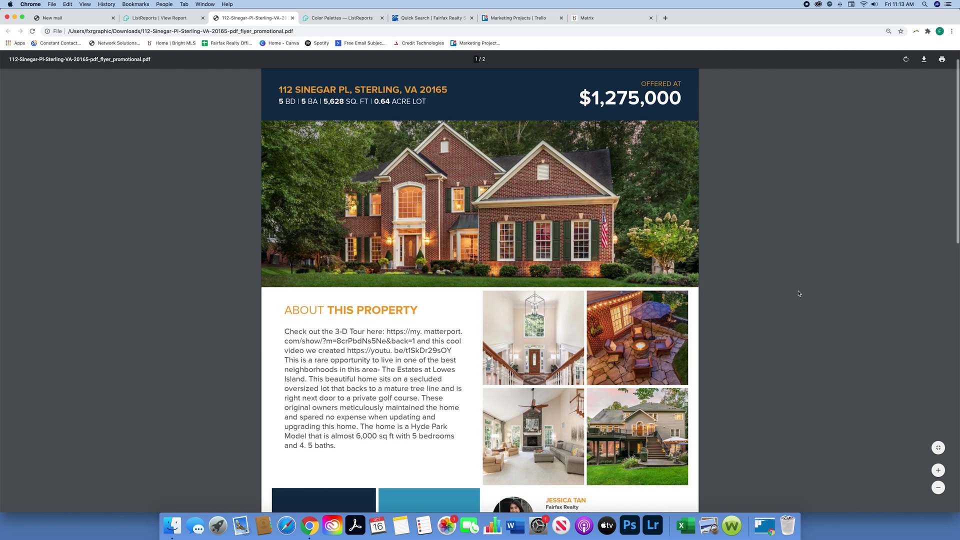
{"action": "scroll", "coordinate": [798, 293], "scroll_direction": "down", "scroll_amount": 5}
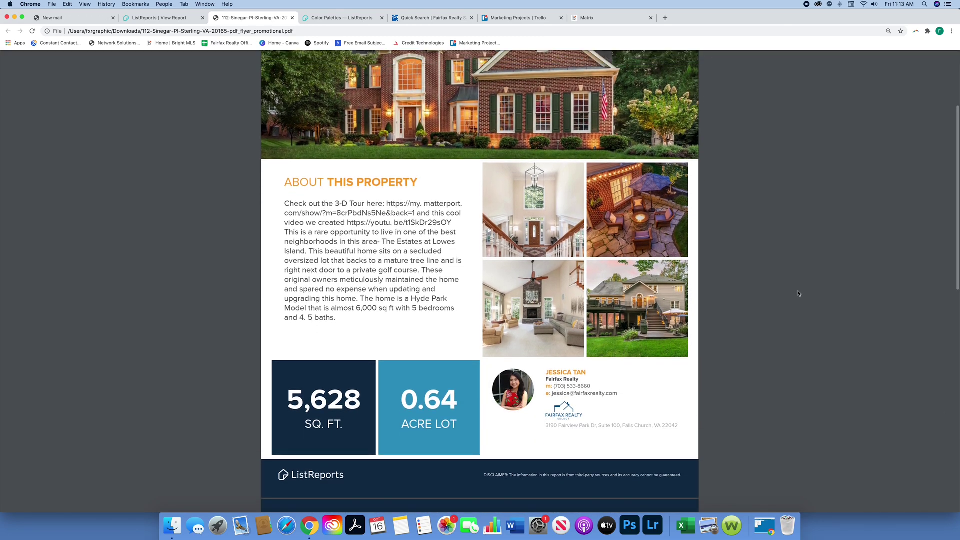
{"action": "scroll", "coordinate": [799, 293], "scroll_direction": "down", "scroll_amount": 6}
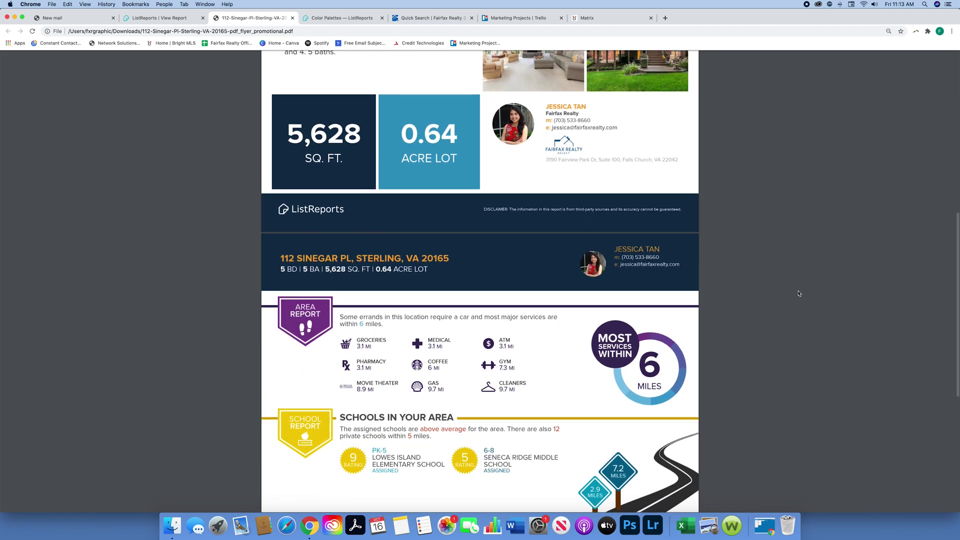
{"action": "scroll", "coordinate": [799, 294], "scroll_direction": "down", "scroll_amount": 4}
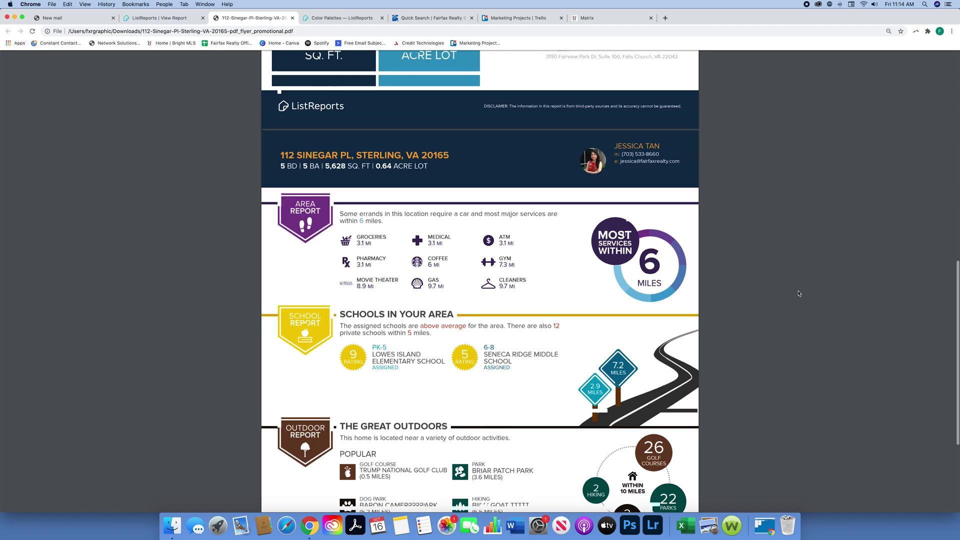
{"action": "scroll", "coordinate": [799, 294], "scroll_direction": "down", "scroll_amount": 6}
{"action": "scroll", "coordinate": [798, 293], "scroll_direction": "down", "scroll_amount": 2}
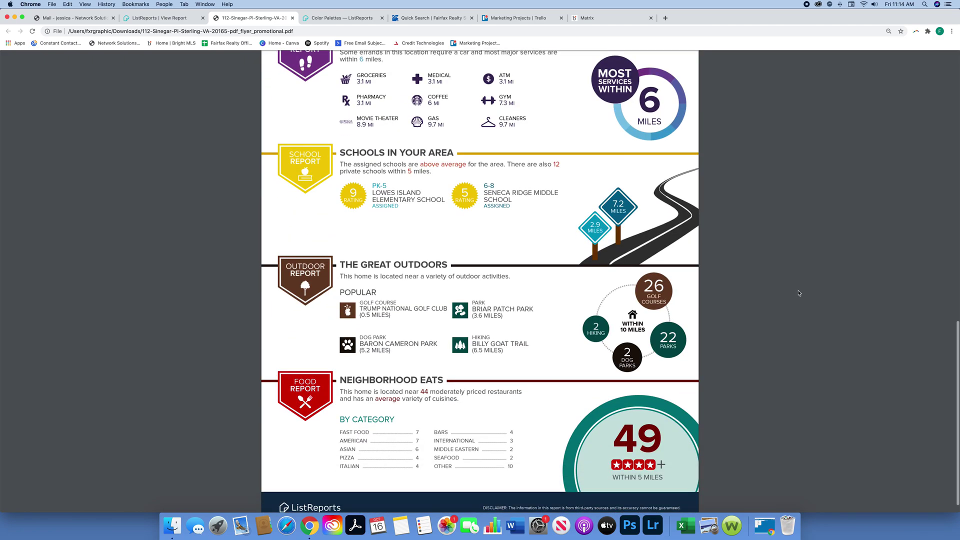
{"action": "scroll", "coordinate": [799, 294], "scroll_direction": "up", "scroll_amount": 20}
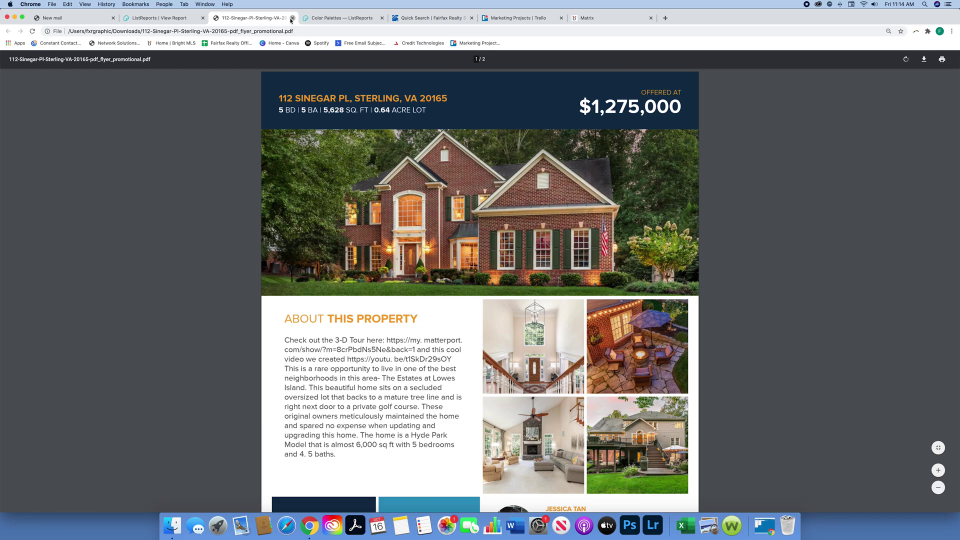
Step: Close the flyer PDF and open the downloaded postcards zip file
{"action": "left_click", "coordinate": [292, 18]}
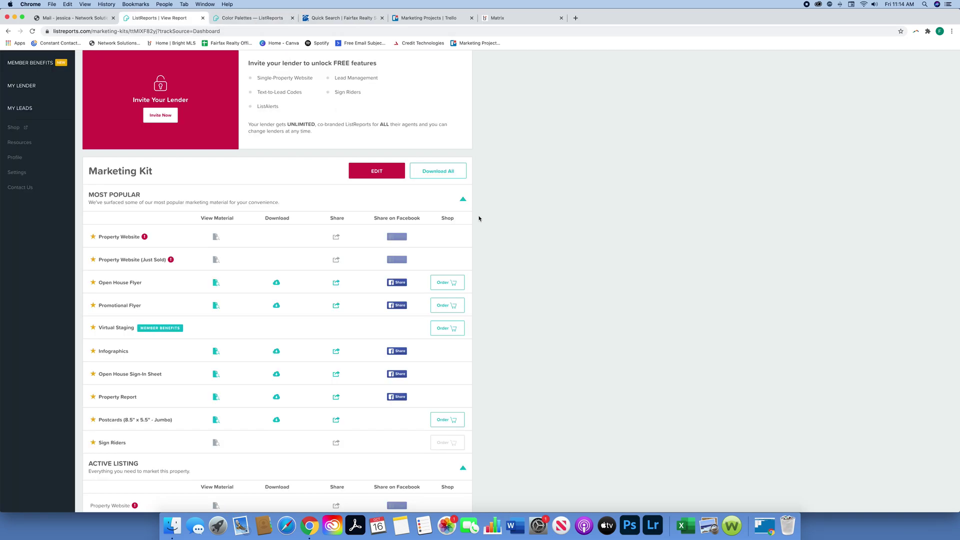
{"action": "scroll", "coordinate": [457, 281], "scroll_direction": "up", "scroll_amount": 3}
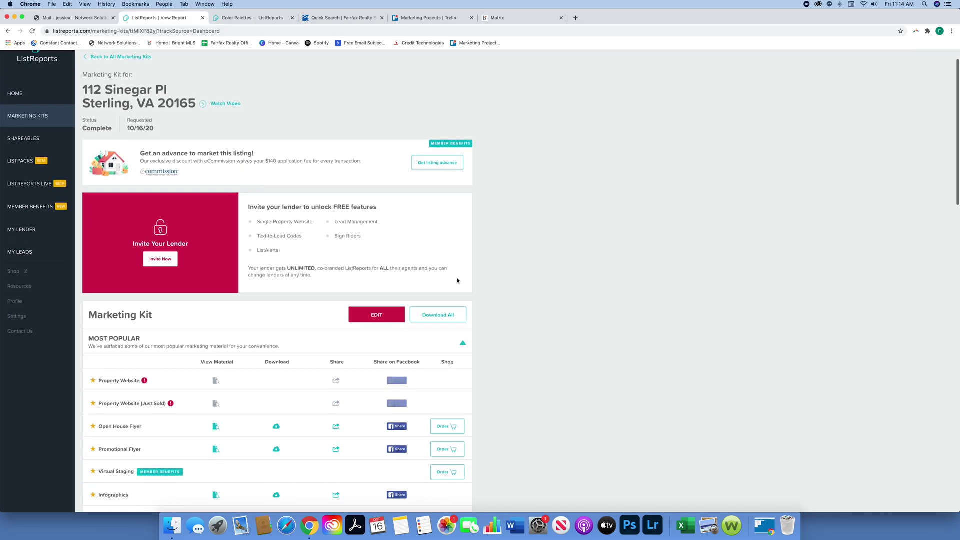
{"action": "scroll", "coordinate": [457, 281], "scroll_direction": "down", "scroll_amount": 3}
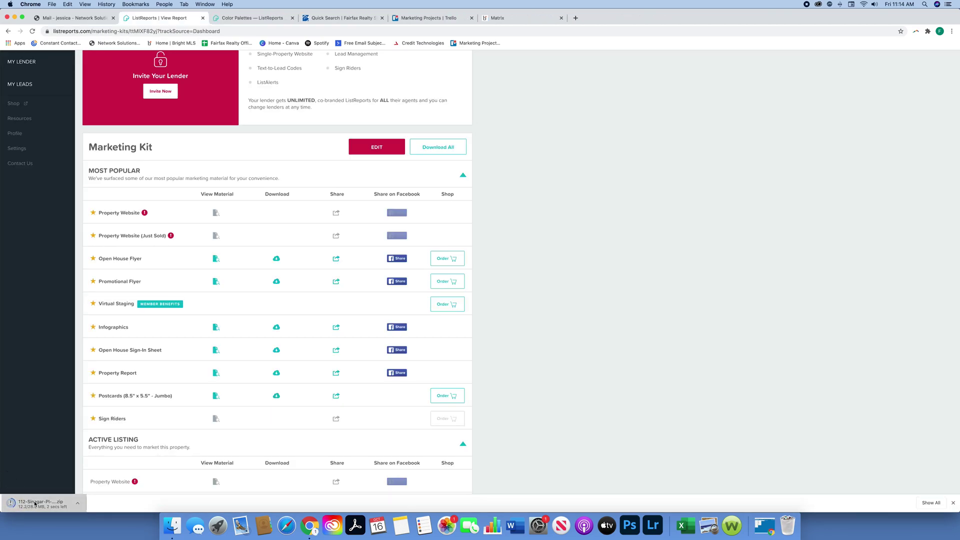
{"action": "left_click", "coordinate": [36, 503]}
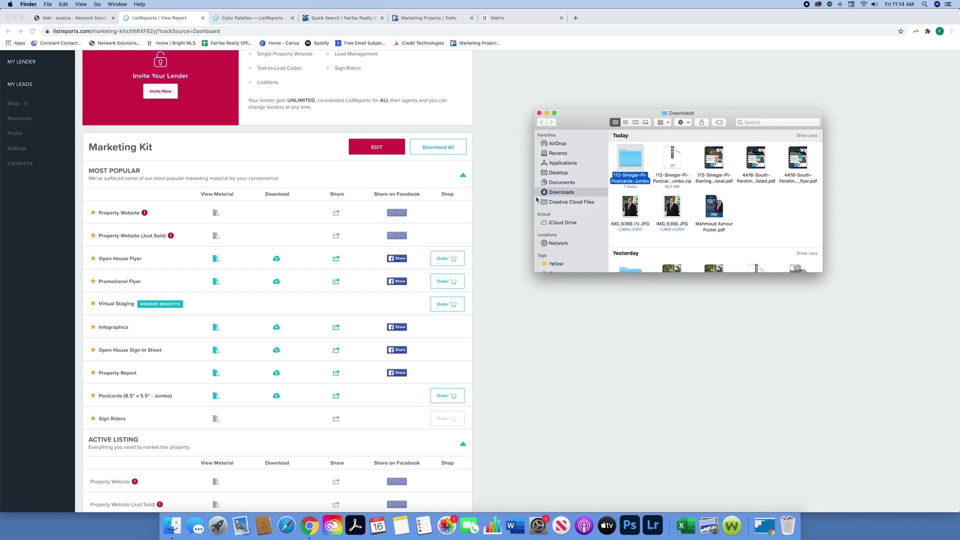
{"action": "double_click", "coordinate": [635, 157]}
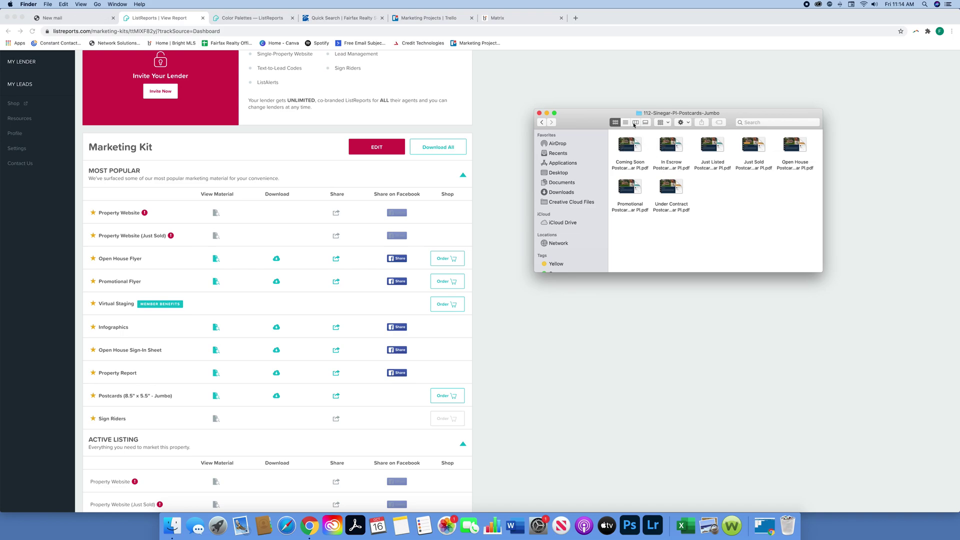
{"action": "left_click", "coordinate": [635, 123]}
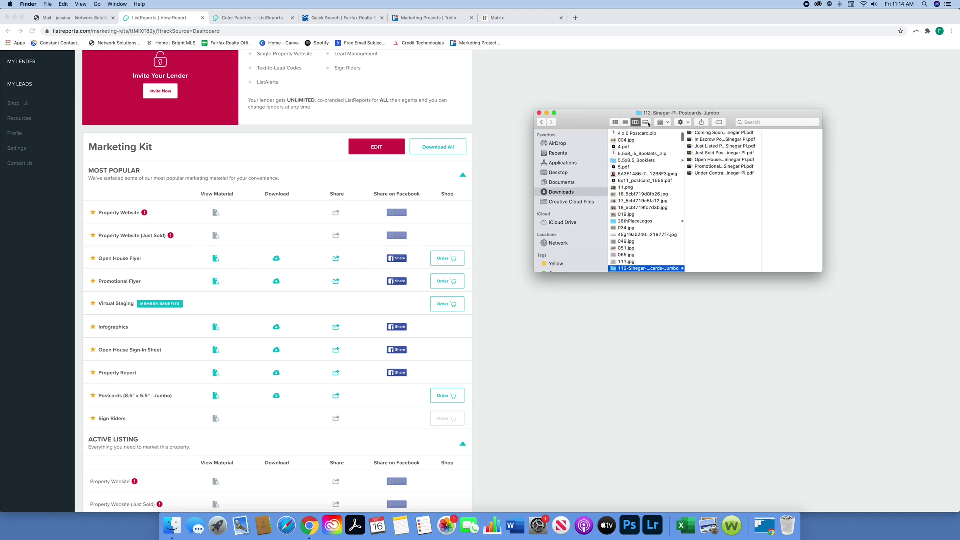
{"action": "left_click", "coordinate": [646, 123]}
{"action": "left_click", "coordinate": [615, 122]}
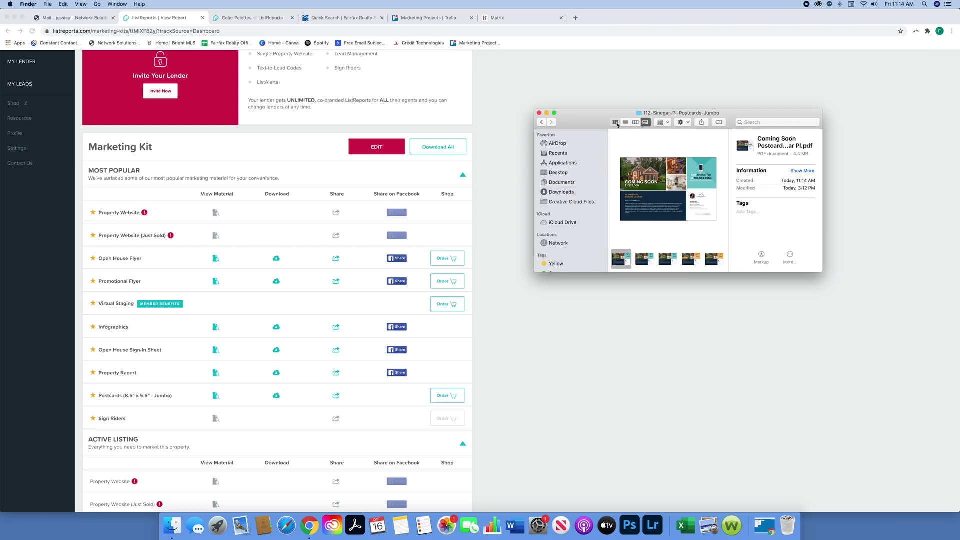
{"action": "double_click", "coordinate": [630, 142]}
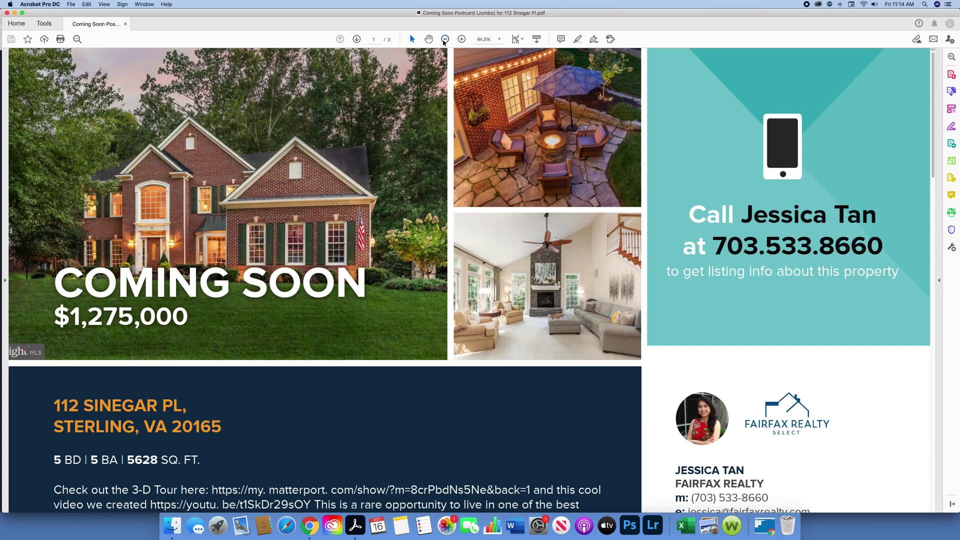
Step: Zoom the Coming Soon postcard out to 33.3%
{"action": "left_click", "coordinate": [445, 39]}
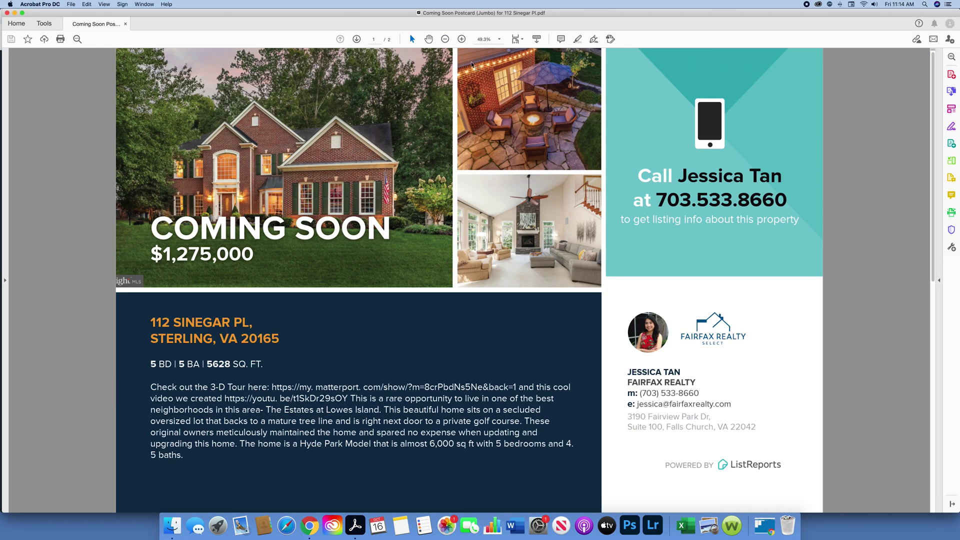
{"action": "key", "text": "super+minus"}
{"action": "key", "text": "super+minus"}
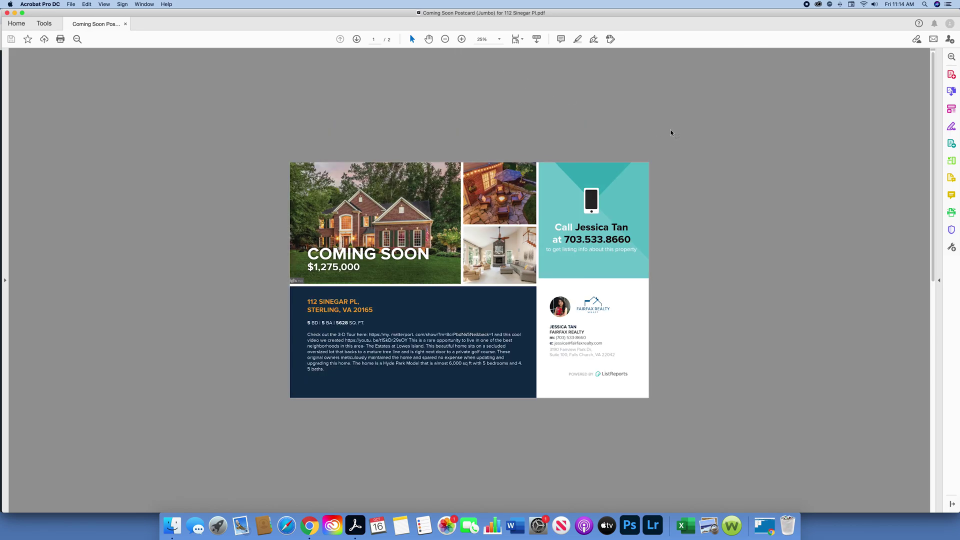
{"action": "left_click", "coordinate": [464, 40]}
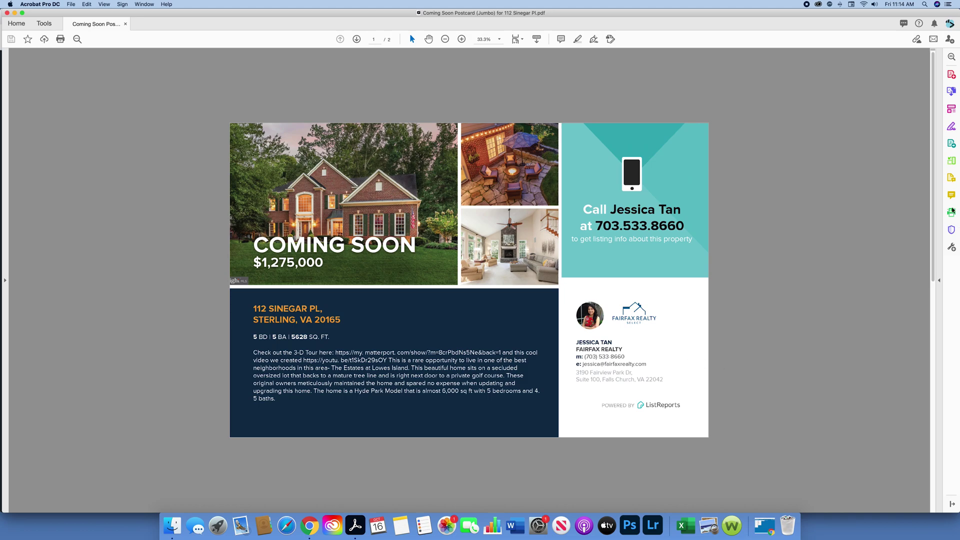
Step: Scroll down to page 2 and back up, then close the postcard
{"action": "left_click_drag", "start_coordinate": [930, 161], "coordinate": [928, 392]}
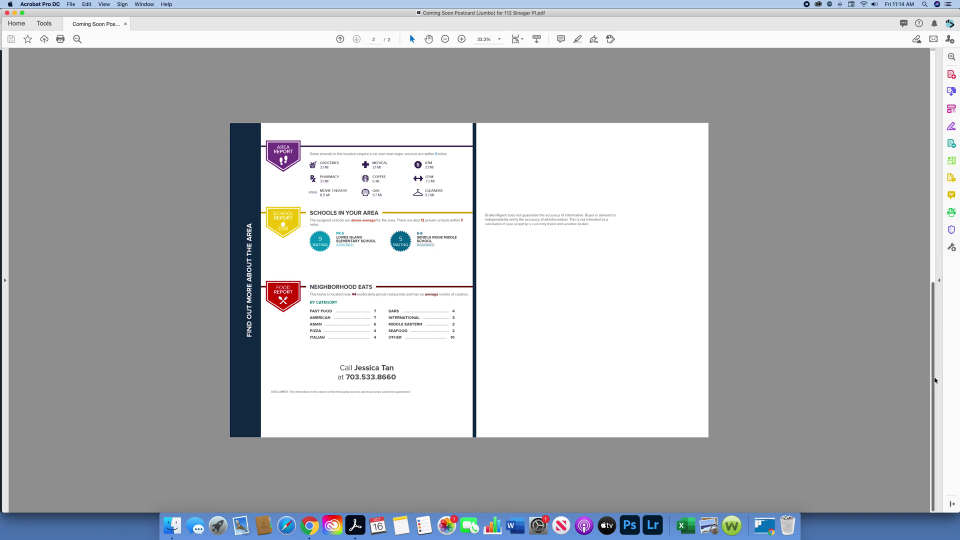
{"action": "left_click_drag", "start_coordinate": [932, 369], "coordinate": [931, 87]}
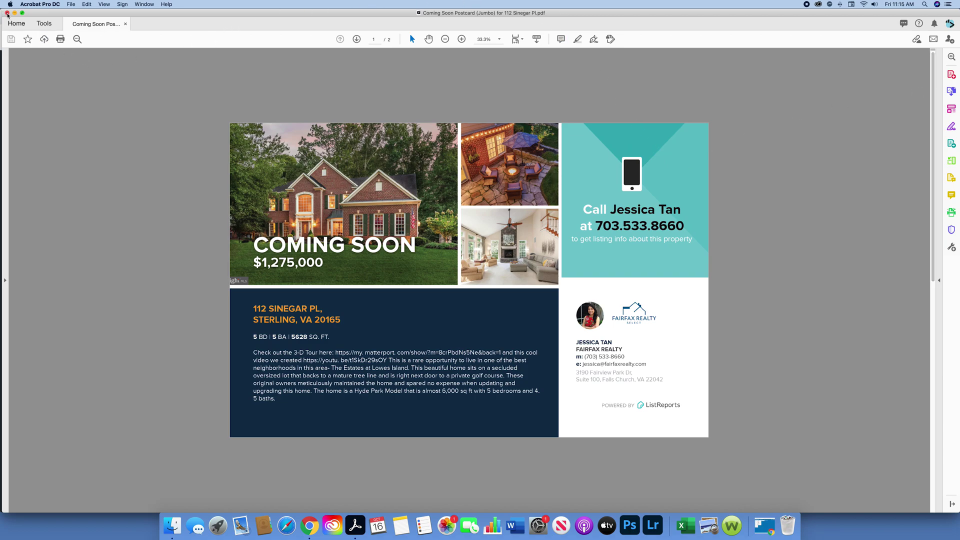
{"action": "left_click", "coordinate": [7, 13]}
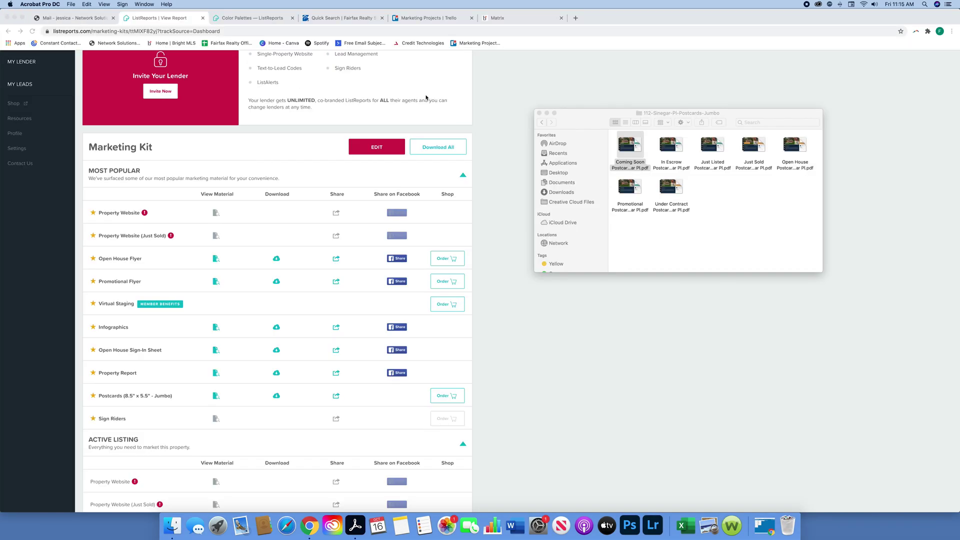
{"action": "left_click", "coordinate": [672, 188]}
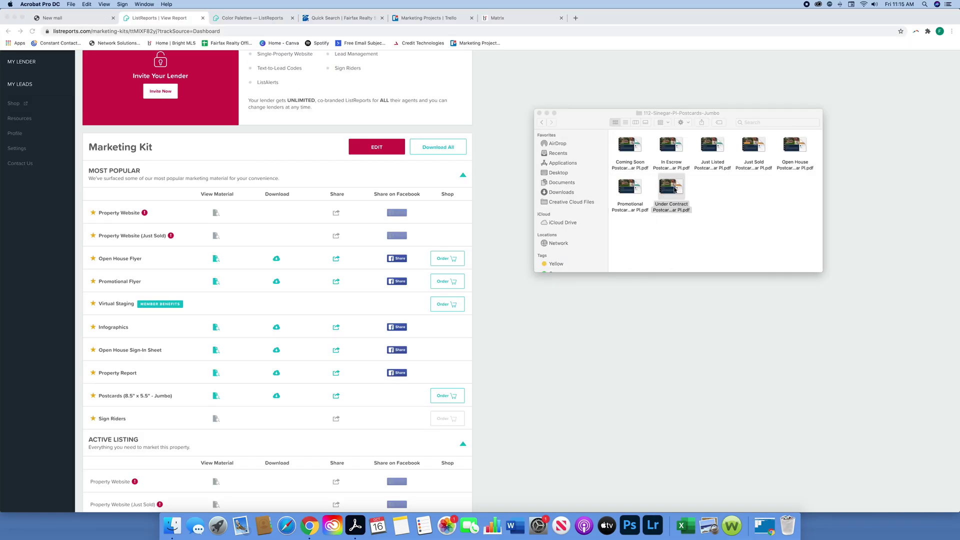
{"action": "double_click", "coordinate": [674, 189]}
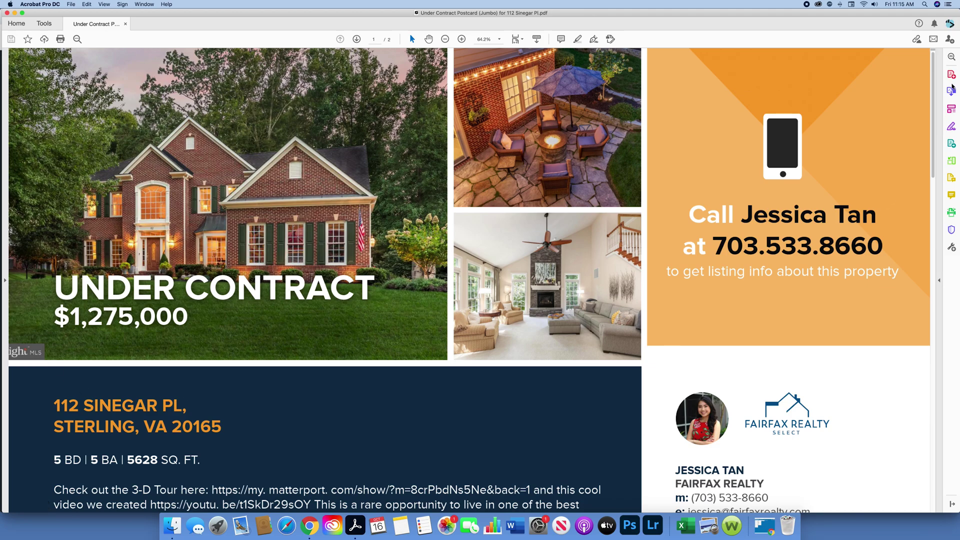
{"action": "left_click_drag", "start_coordinate": [932, 100], "coordinate": [938, 272]}
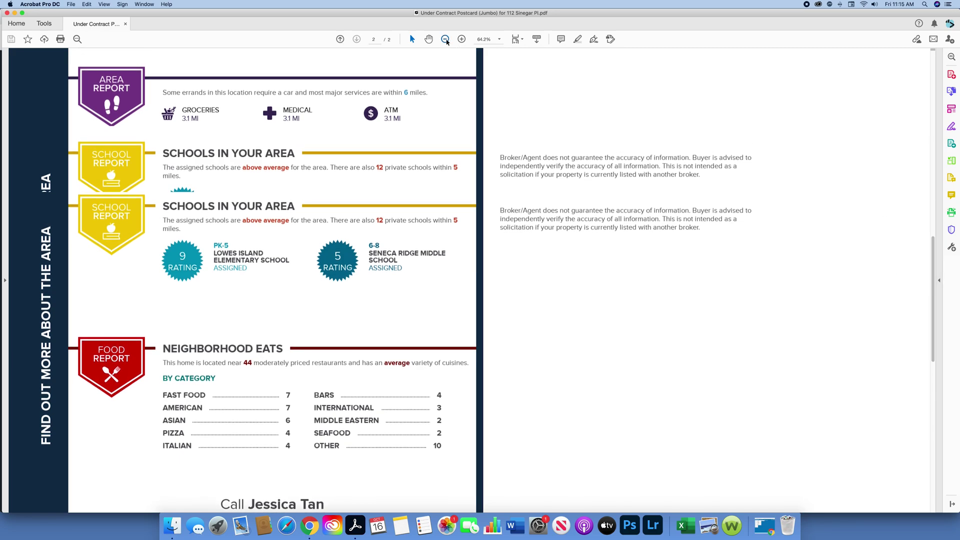
{"action": "left_click", "coordinate": [445, 39]}
{"action": "left_click", "coordinate": [445, 39]}
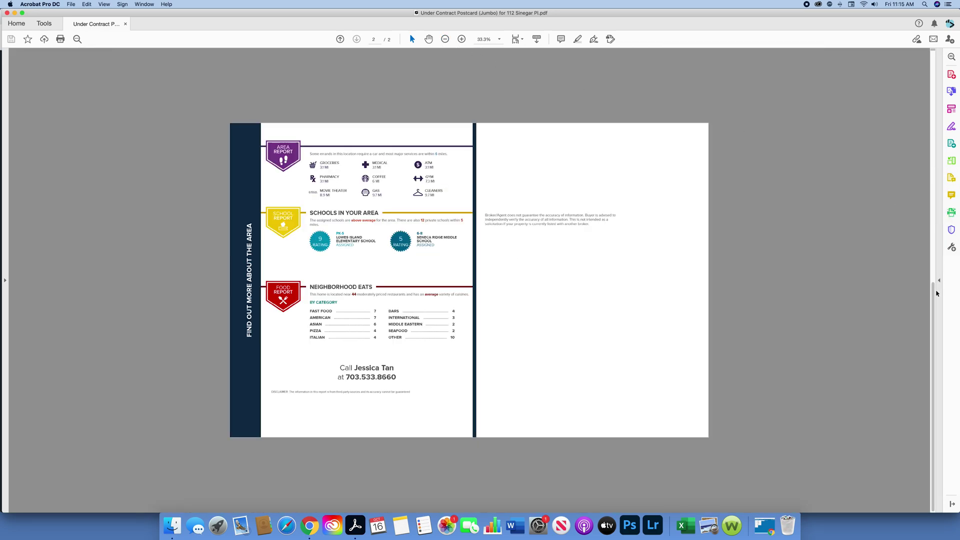
{"action": "left_click_drag", "start_coordinate": [936, 293], "coordinate": [932, 51]}
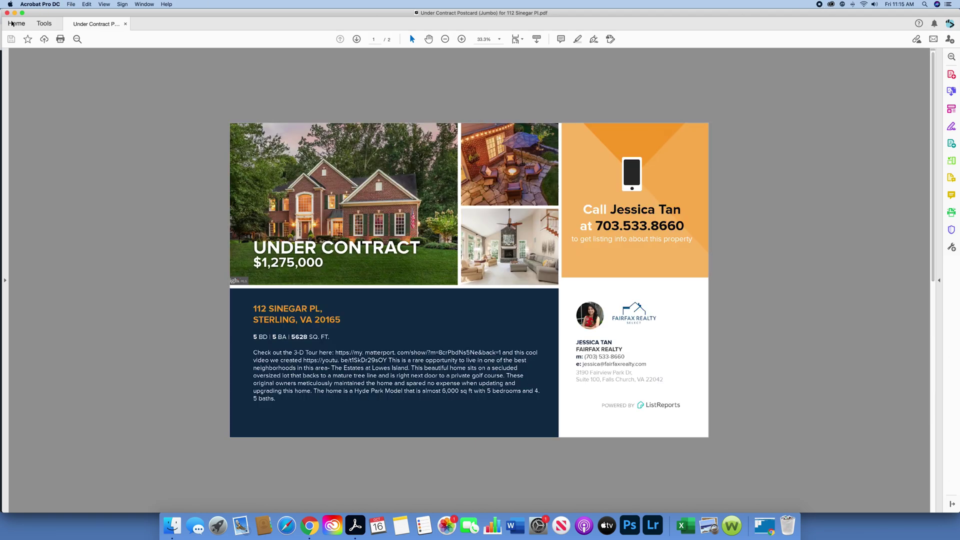
{"action": "key", "text": "super+w"}
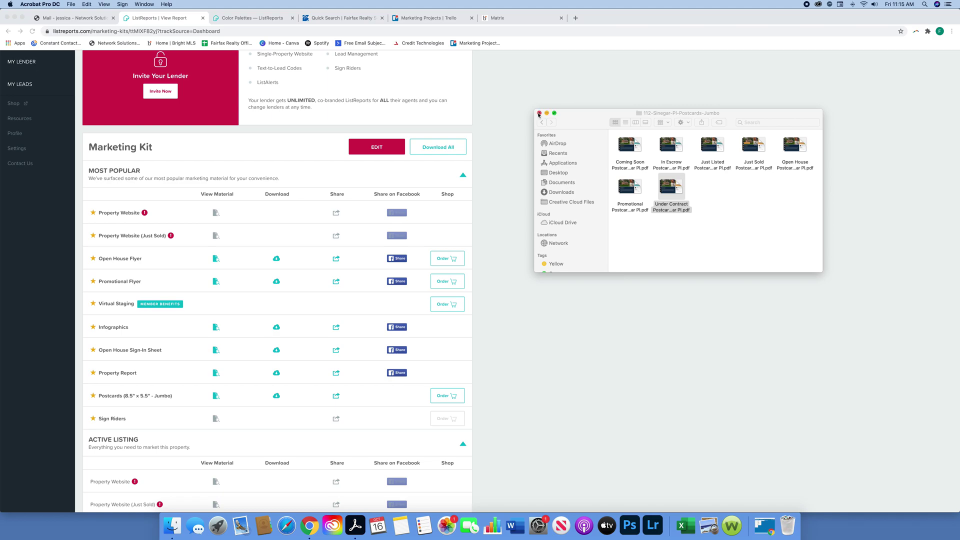